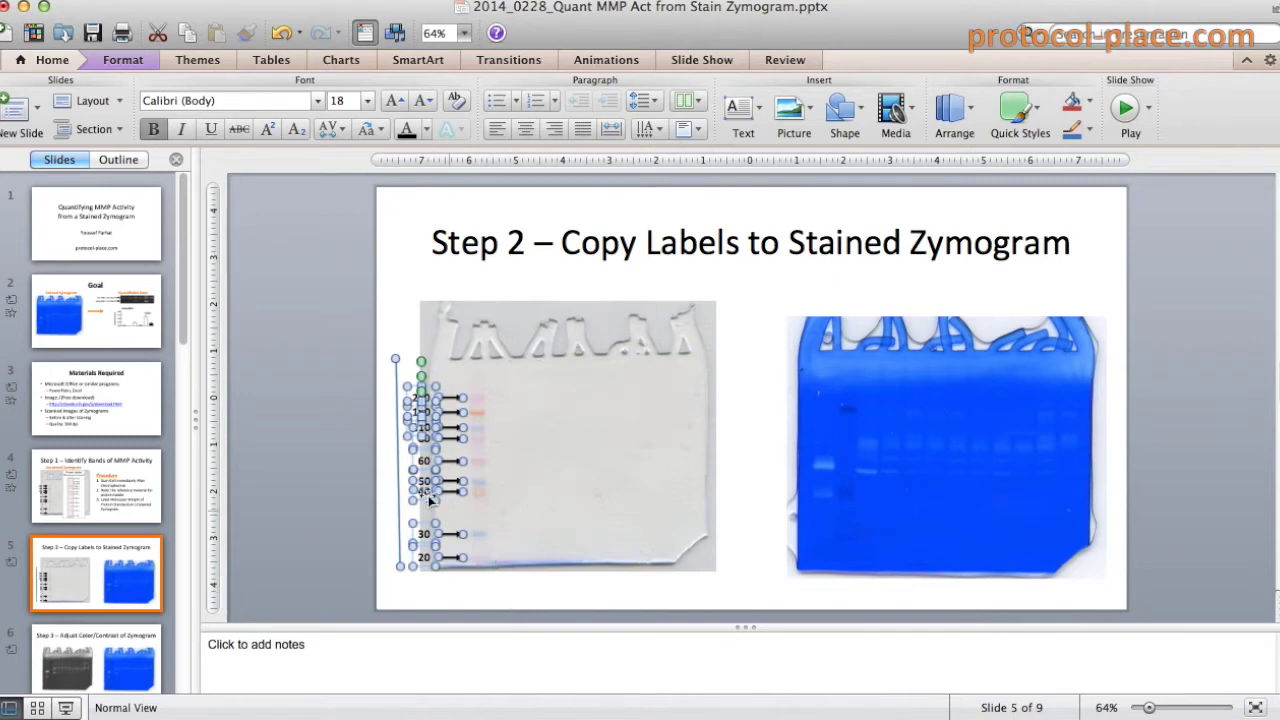
Step: Copy the molecular-weight label group and choose PDF as the Paste Special format on the slide
{"action": "right_click", "coordinate": [398, 381]}
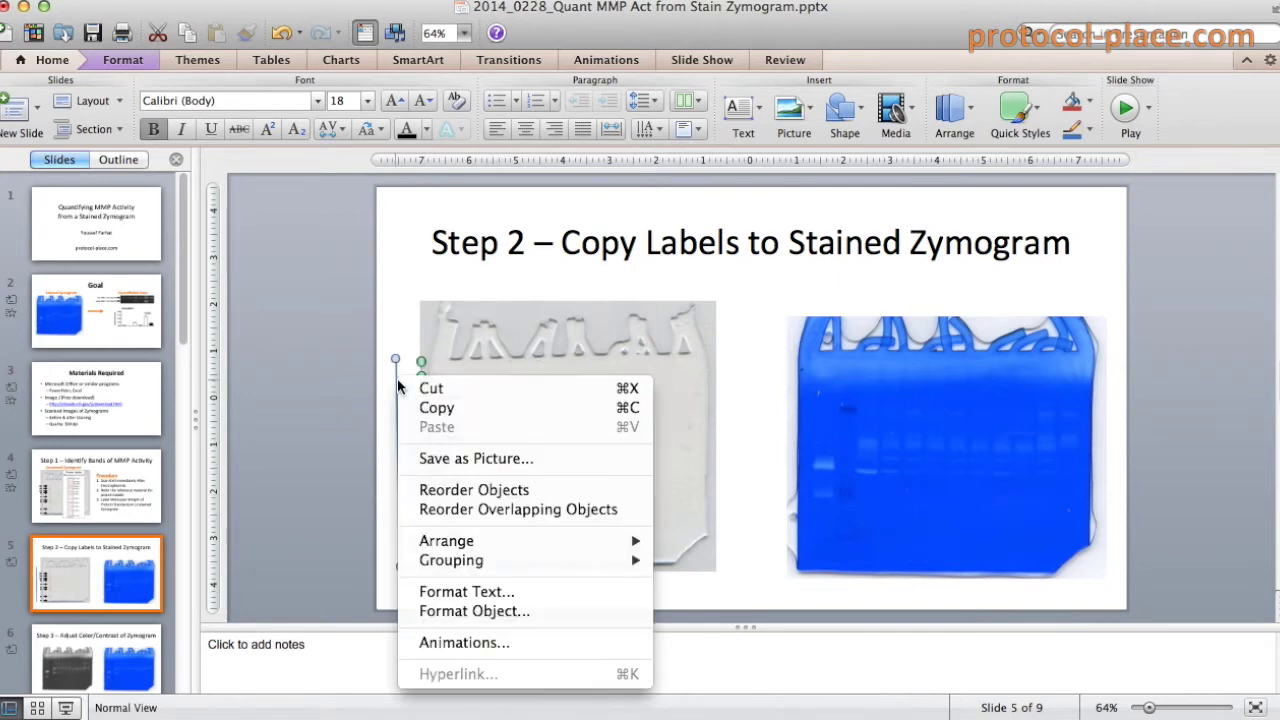
{"action": "left_click", "coordinate": [421, 406]}
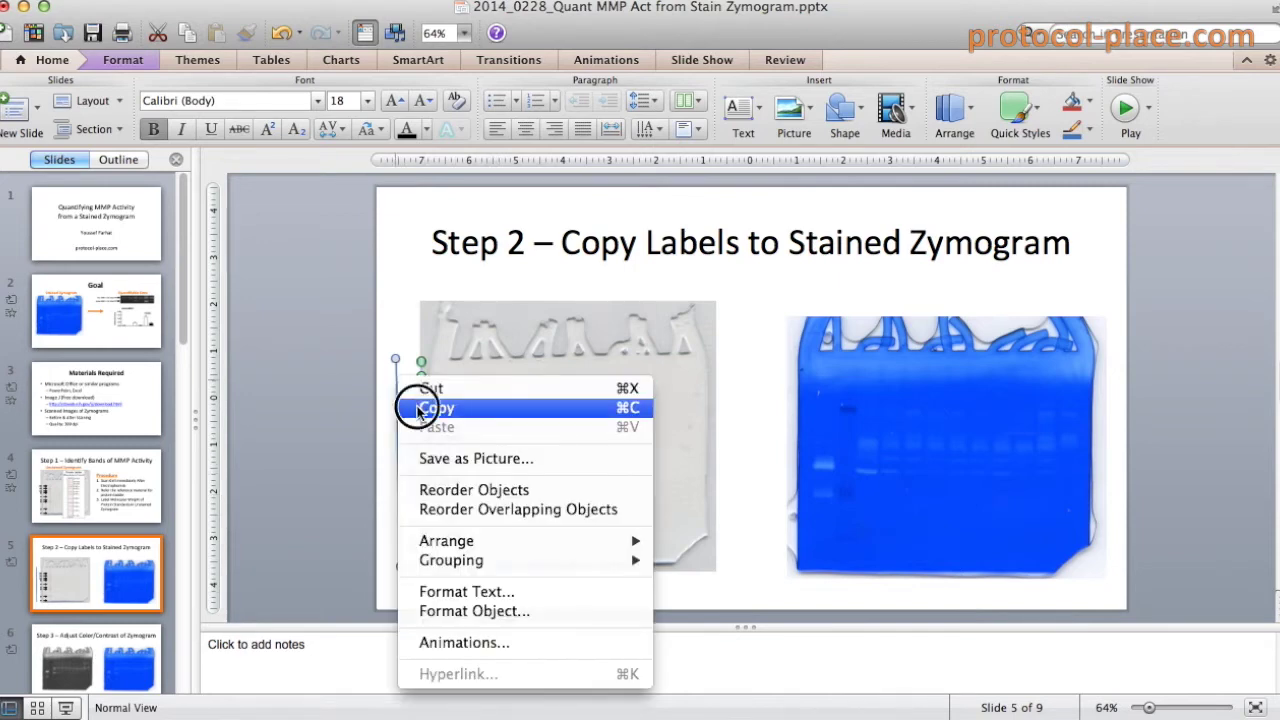
{"action": "right_click", "coordinate": [746, 323]}
{"action": "left_click", "coordinate": [774, 392]}
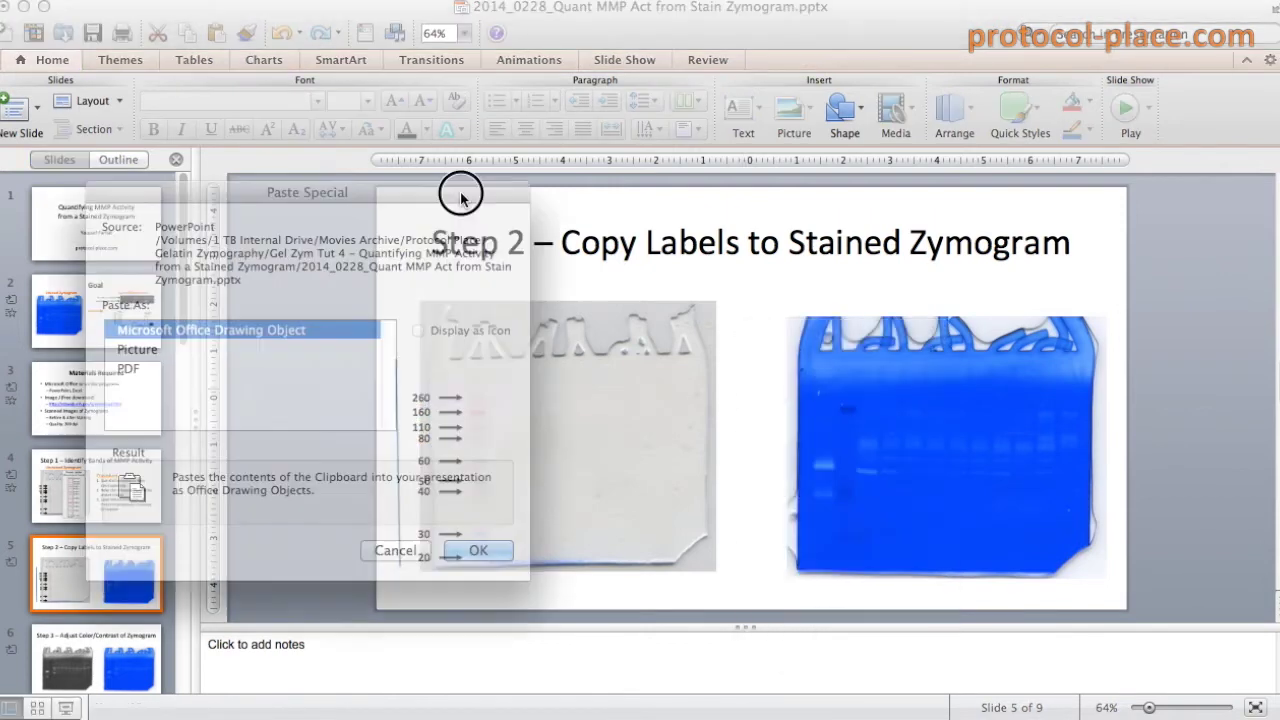
{"action": "left_click_drag", "start_coordinate": [531, 114], "coordinate": [359, 112]}
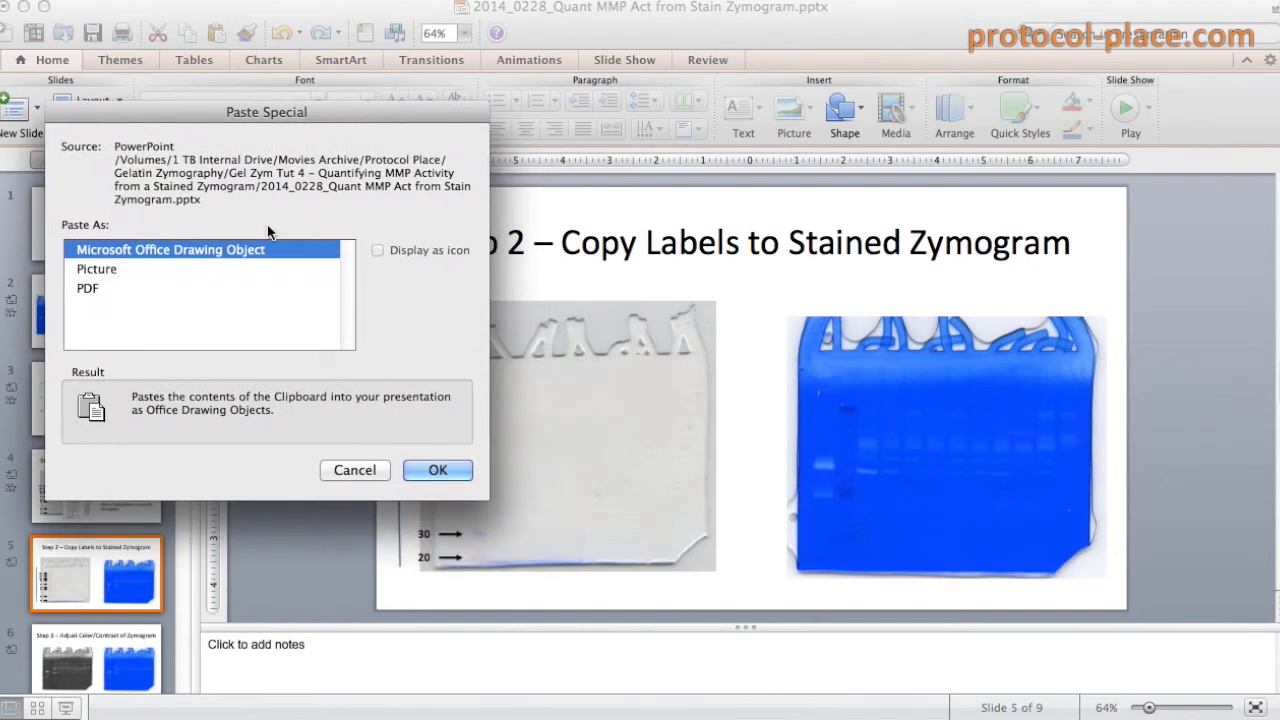
{"action": "left_click", "coordinate": [120, 287]}
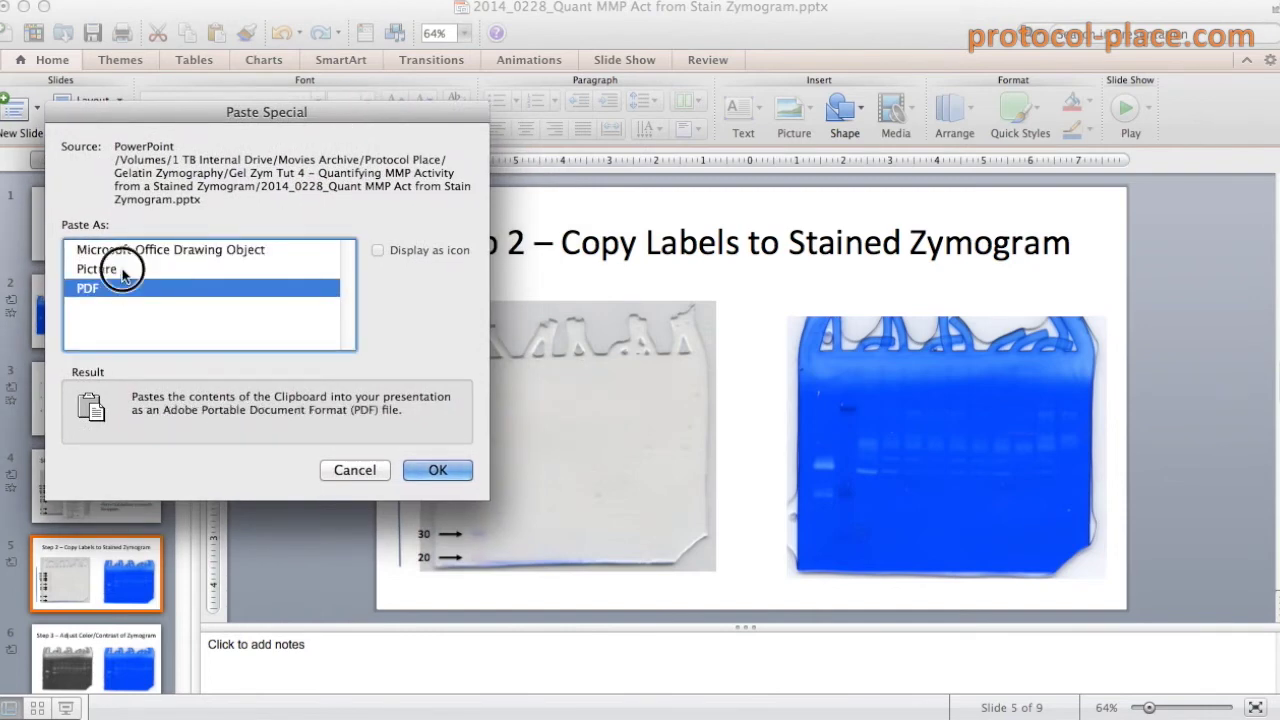
{"action": "left_click", "coordinate": [123, 272]}
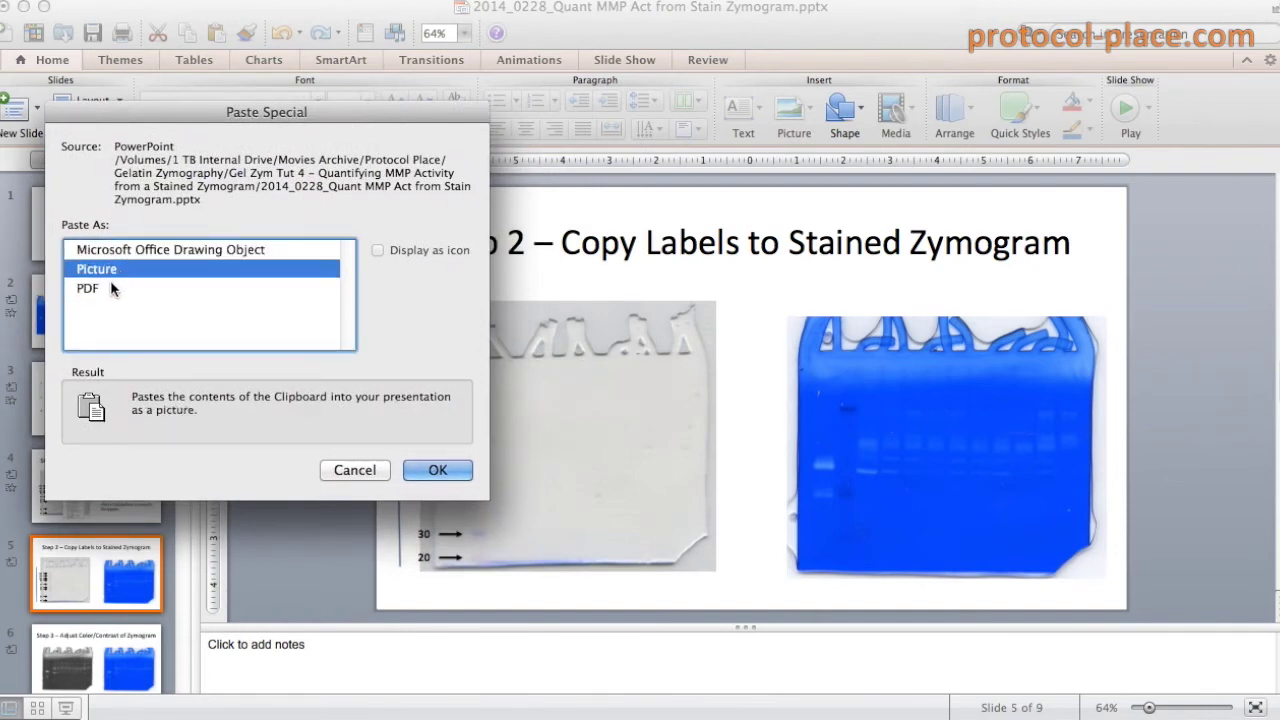
{"action": "left_click", "coordinate": [118, 290]}
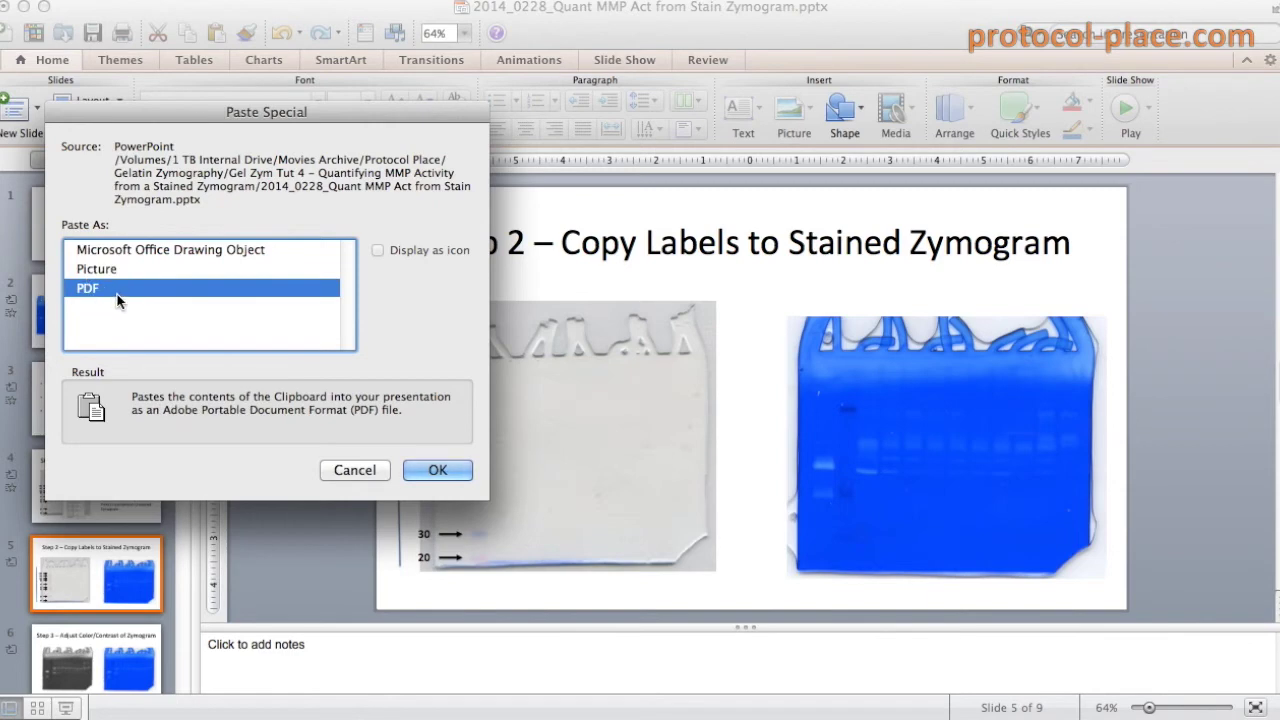
Step: Paste the labels as PDF, place them on the blue gel's left edge, and resize to the gel height
{"action": "left_click", "coordinate": [436, 472]}
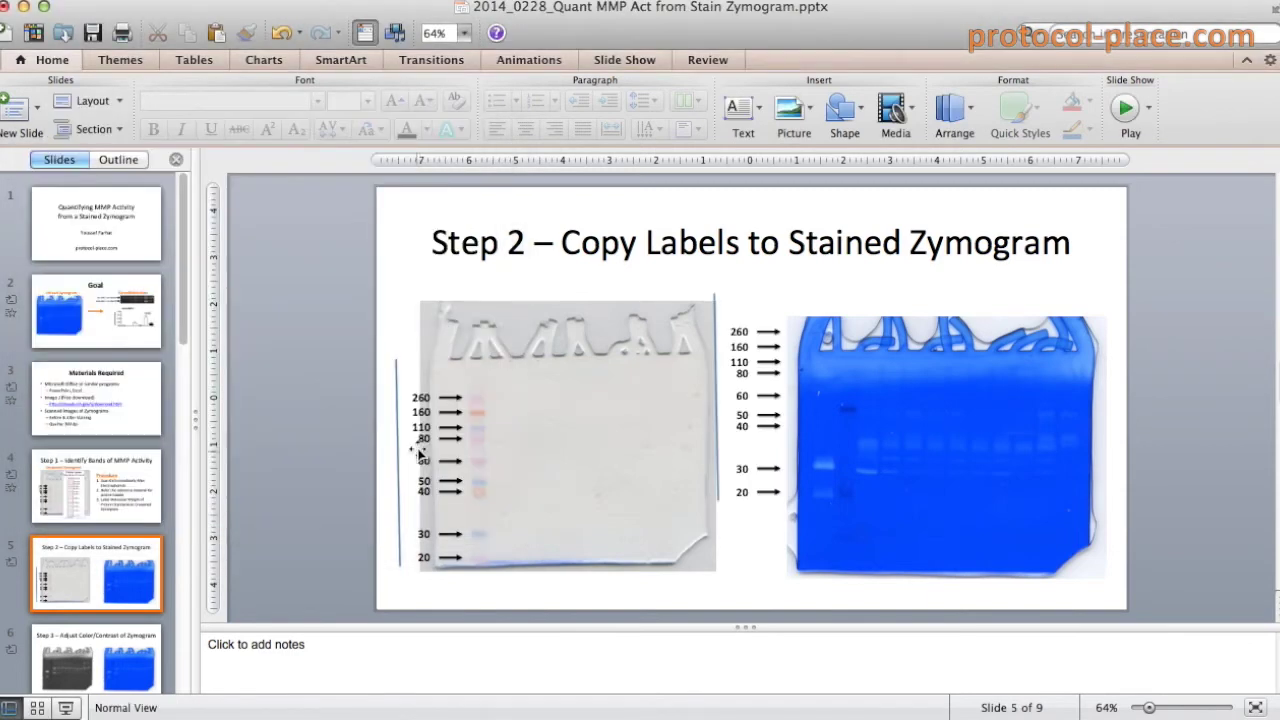
{"action": "left_click_drag", "start_coordinate": [737, 360], "coordinate": [772, 414]}
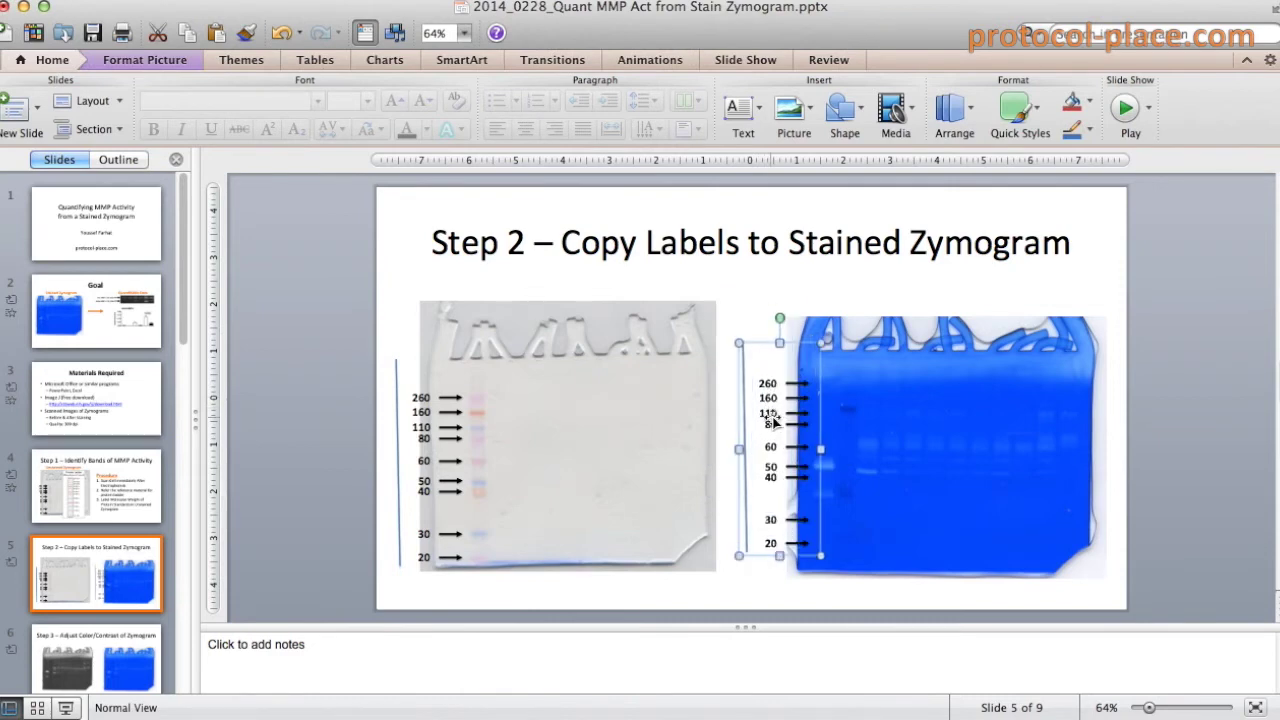
{"action": "left_click_drag", "start_coordinate": [764, 398], "coordinate": [795, 393]}
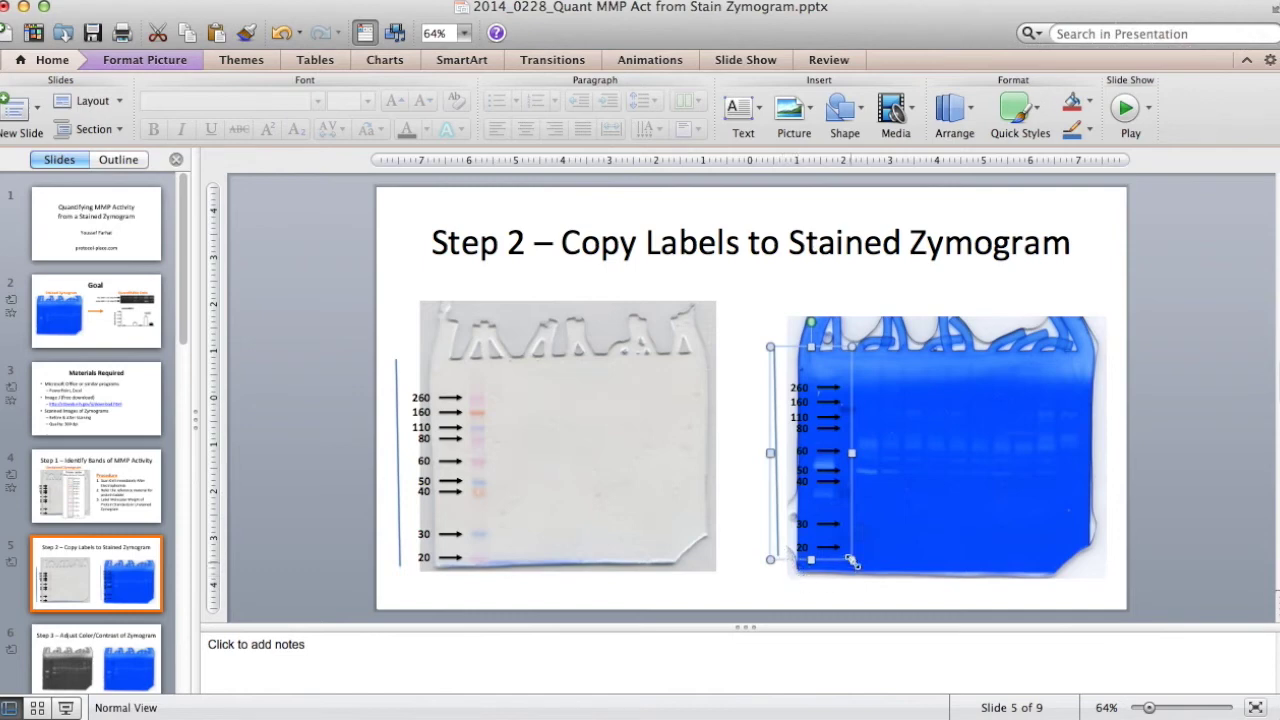
{"action": "left_click_drag", "start_coordinate": [851, 561], "coordinate": [857, 572]}
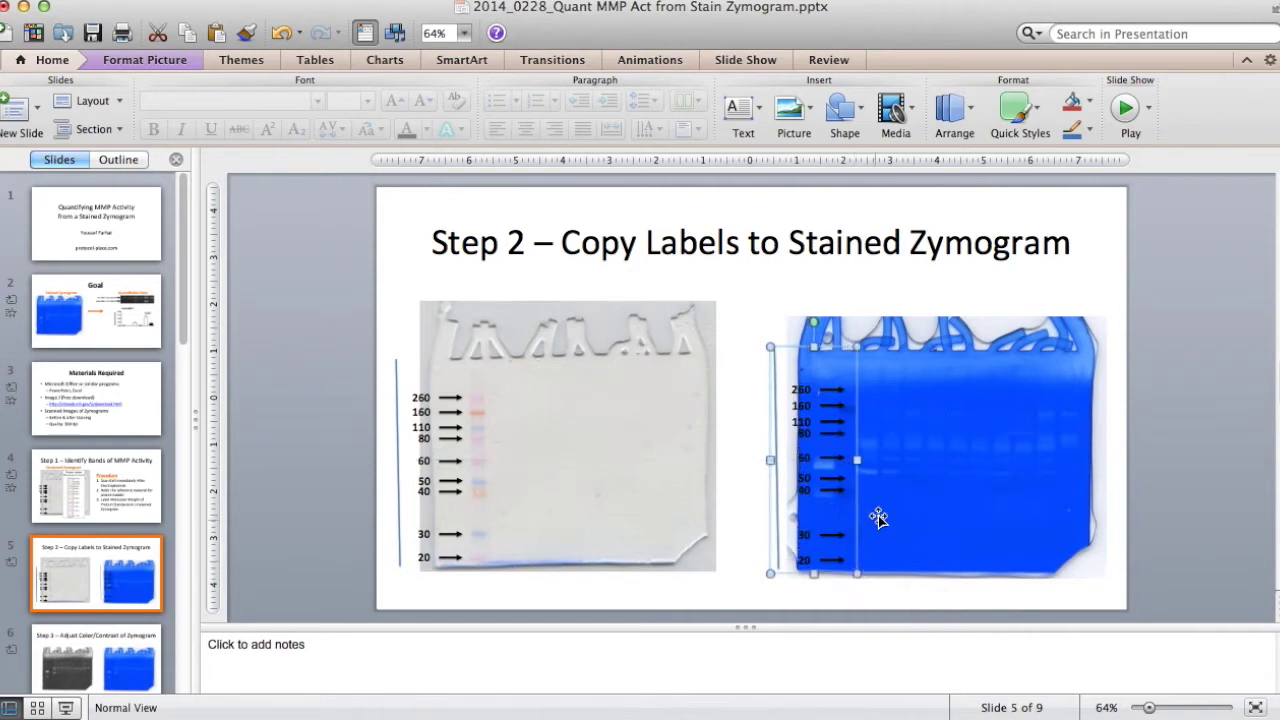
{"action": "left_click_drag", "start_coordinate": [833, 407], "coordinate": [825, 407]}
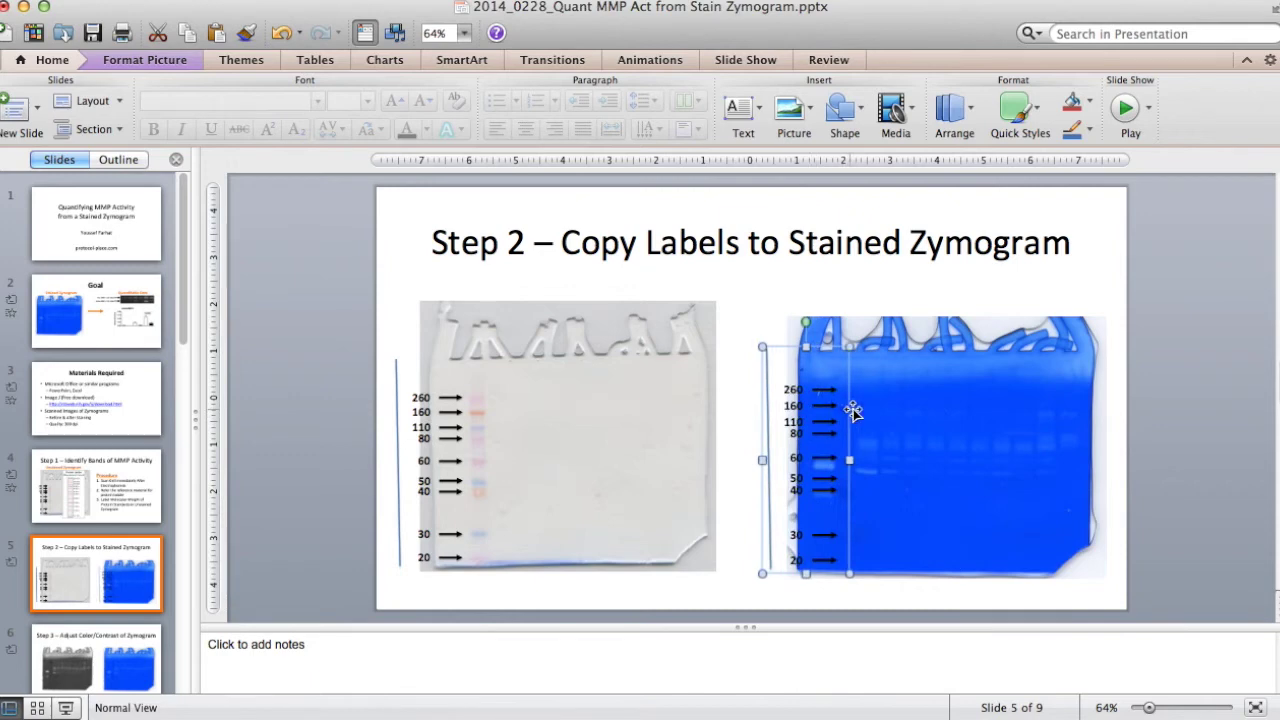
Step: Fine-tune the label column's vertical position so the 260–20 arrows line up with the marker bands
{"action": "left_click", "coordinate": [866, 509]}
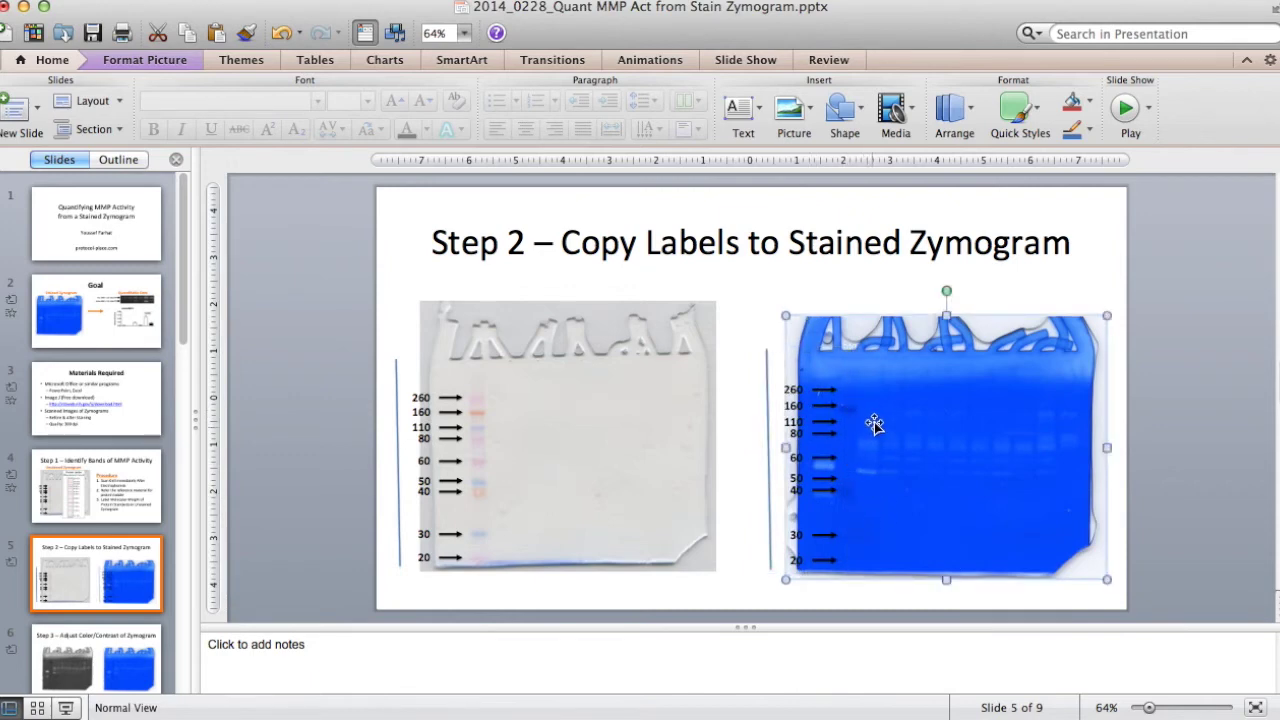
{"action": "left_click", "coordinate": [828, 402]}
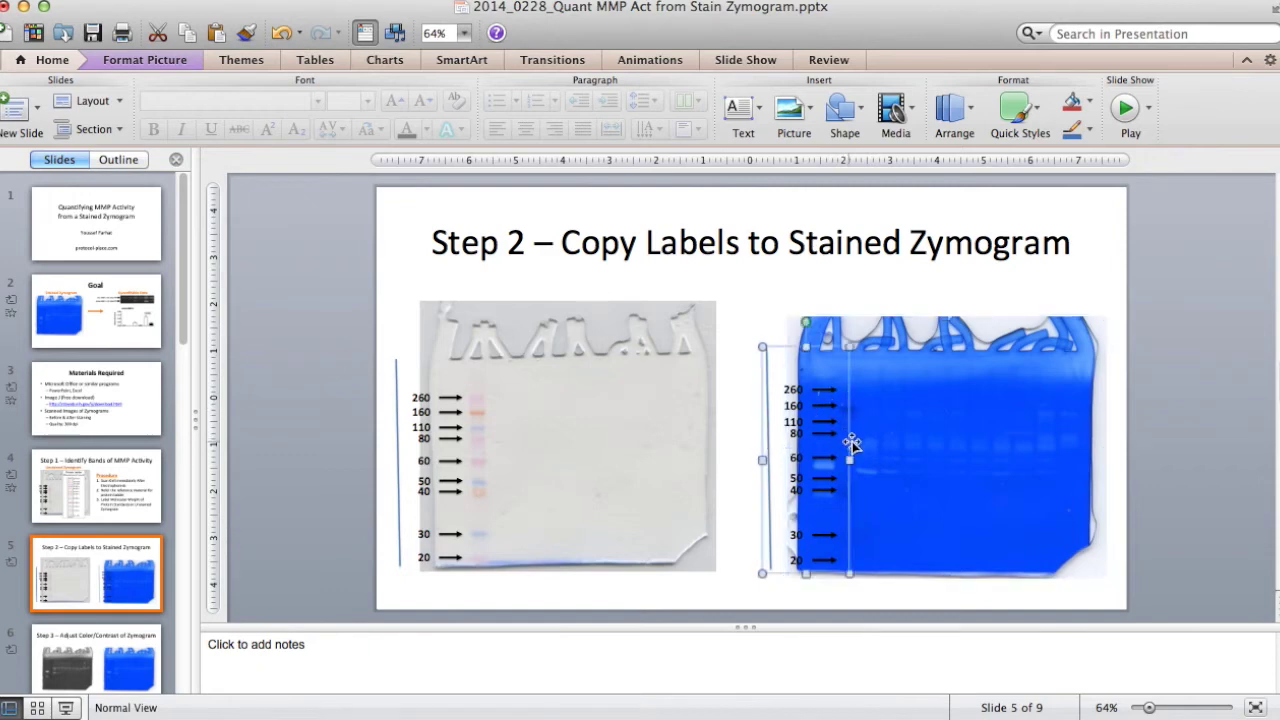
{"action": "left_click_drag", "start_coordinate": [851, 443], "coordinate": [851, 448]}
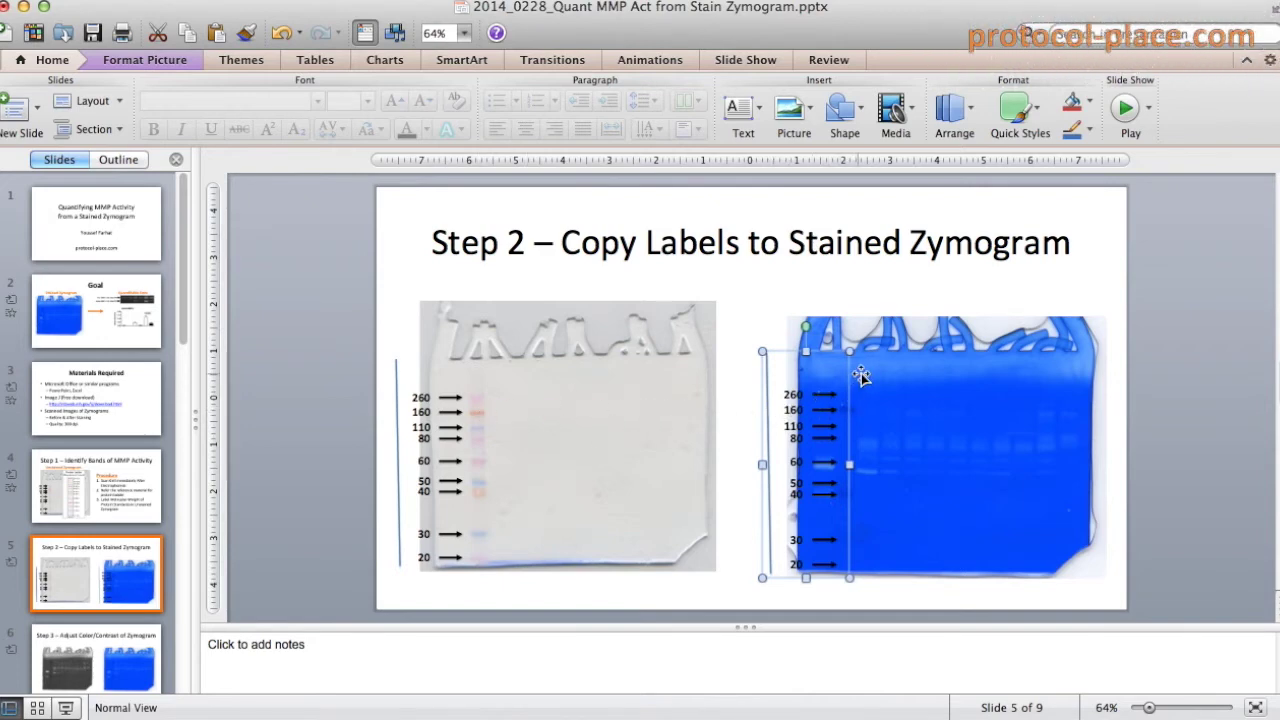
{"action": "left_click_drag", "start_coordinate": [862, 375], "coordinate": [862, 374]}
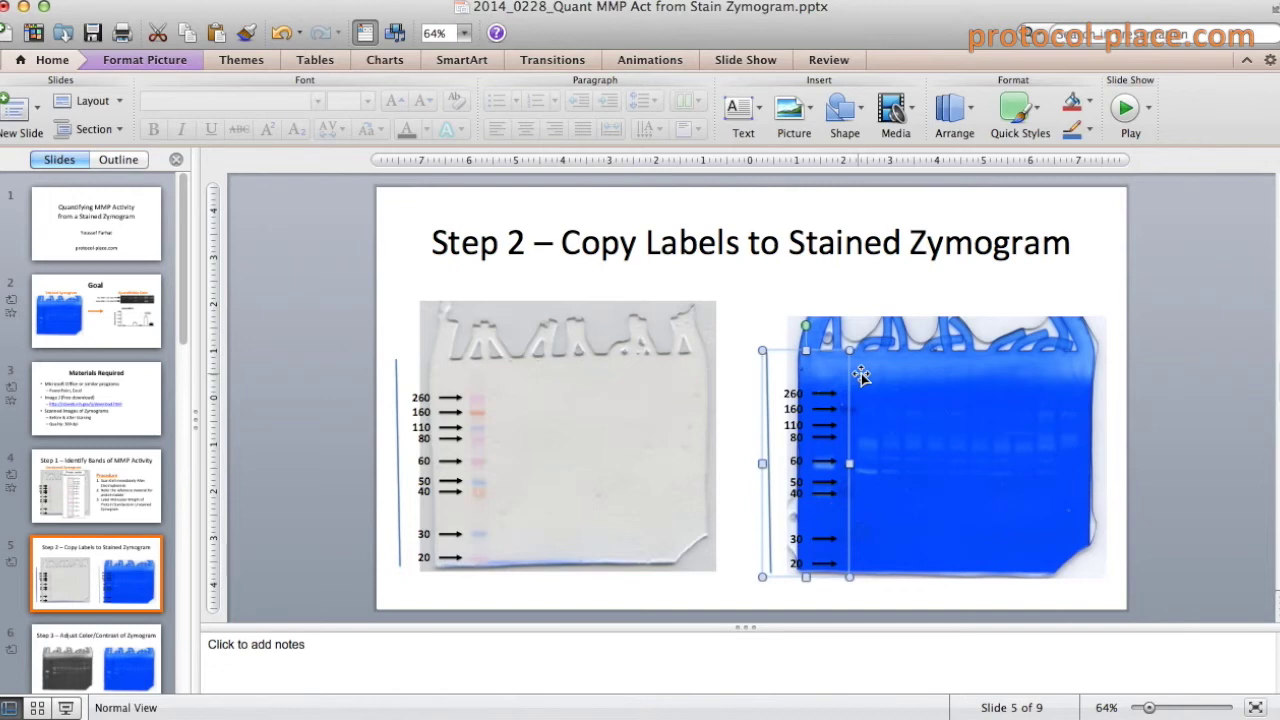
{"action": "left_click", "coordinate": [866, 498]}
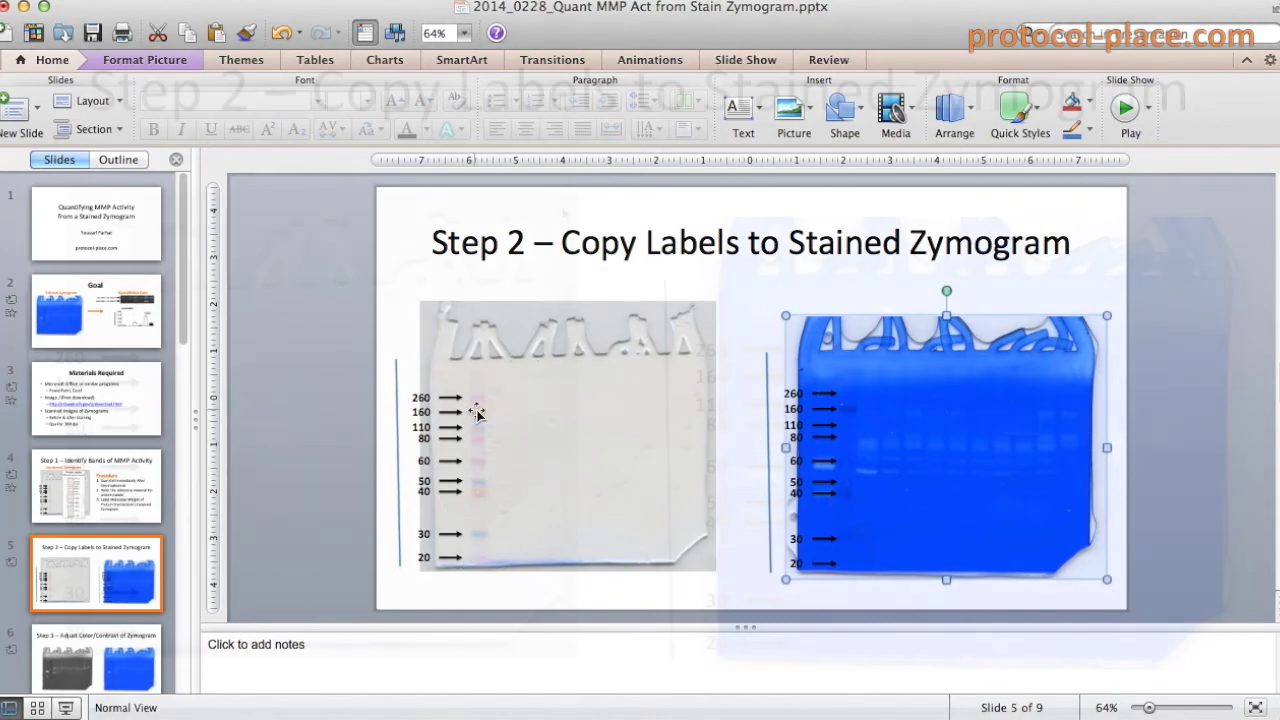
Step: Play slide 5 full-screen with Cmd+Shift+Return to compare both labelled gels
{"action": "key", "text": "super+shift+Return"}
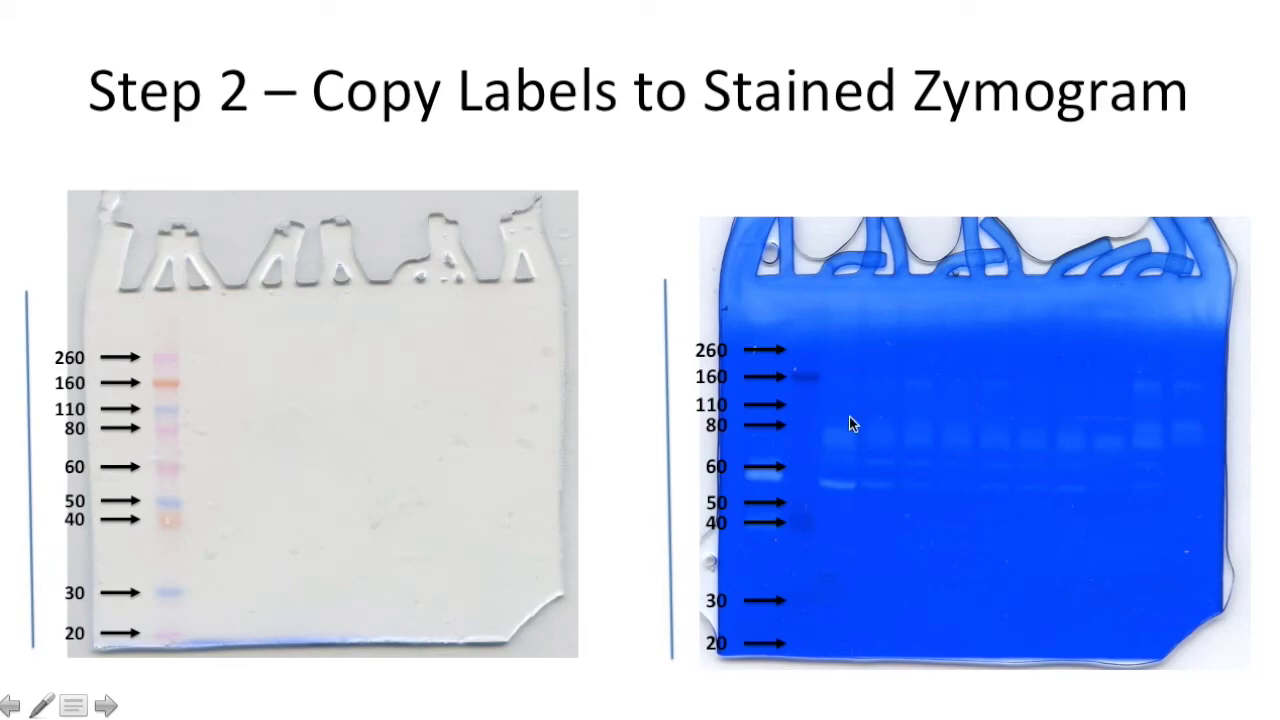
Step: Open Protocol Place's Common Assays > Gelatin Zymography Band Interpretation page
{"action": "key", "text": "Escape"}
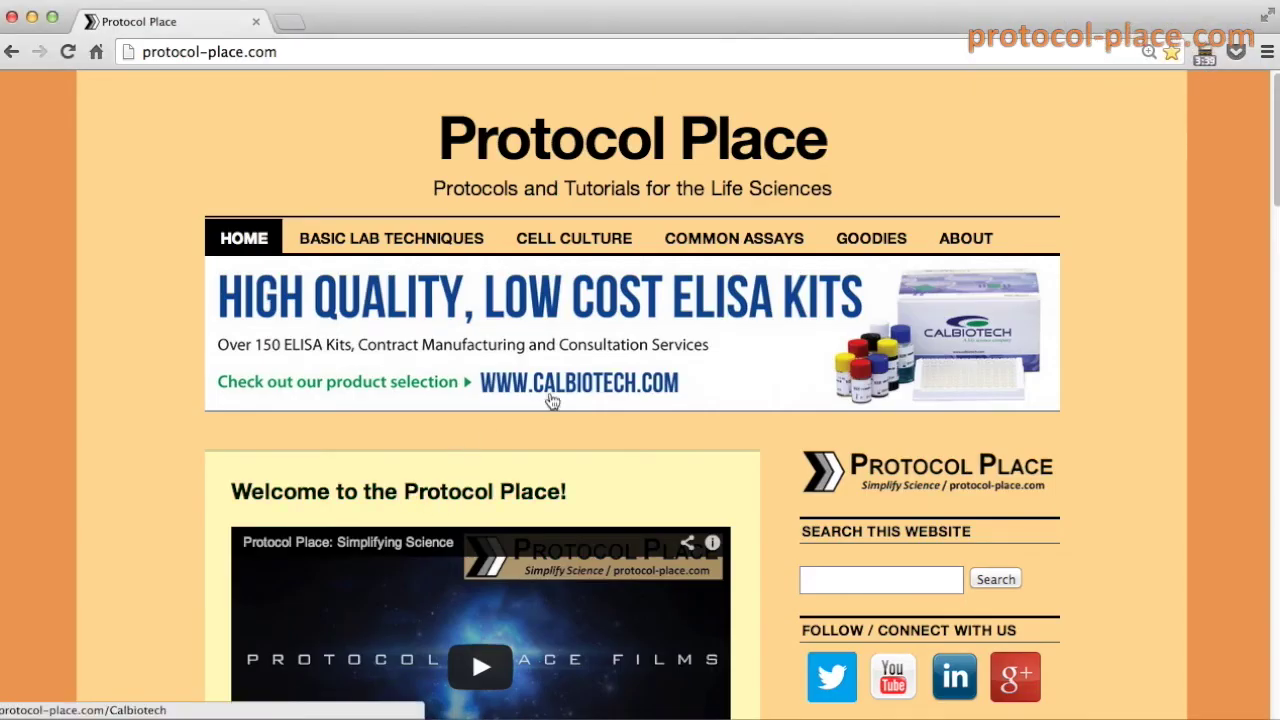
{"action": "mouse_move", "coordinate": [718, 237]}
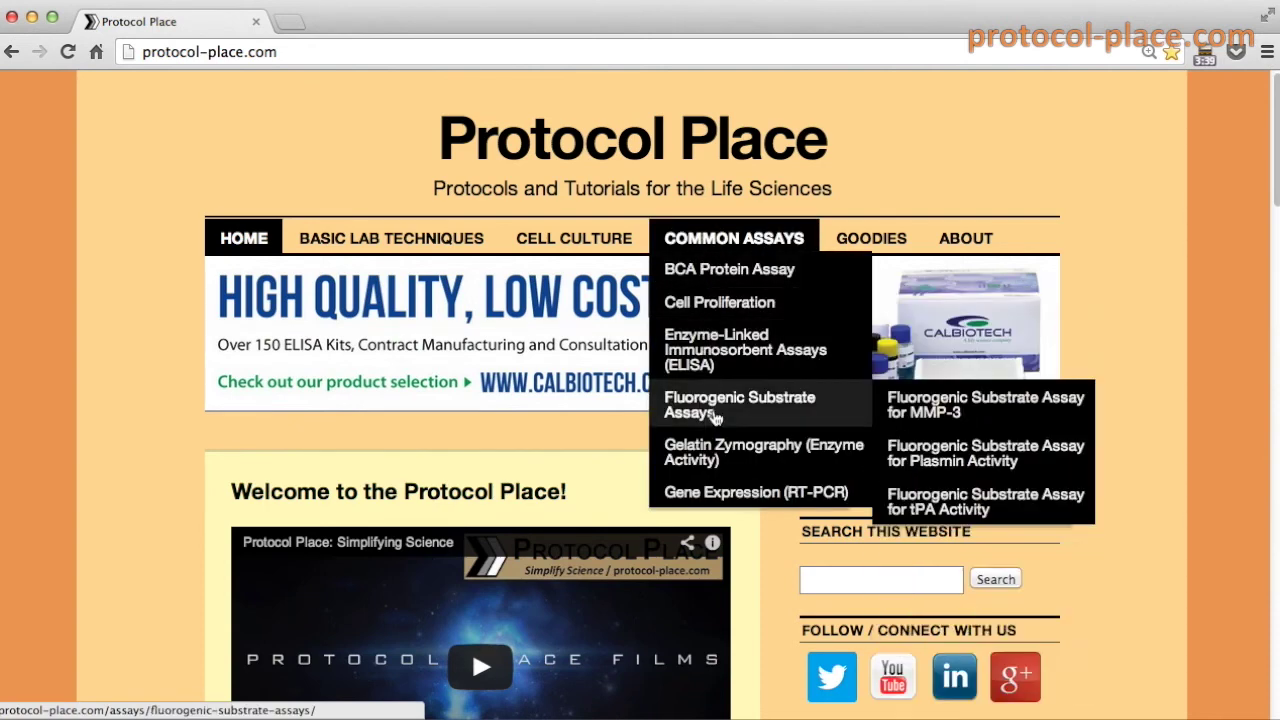
{"action": "mouse_move", "coordinate": [722, 452]}
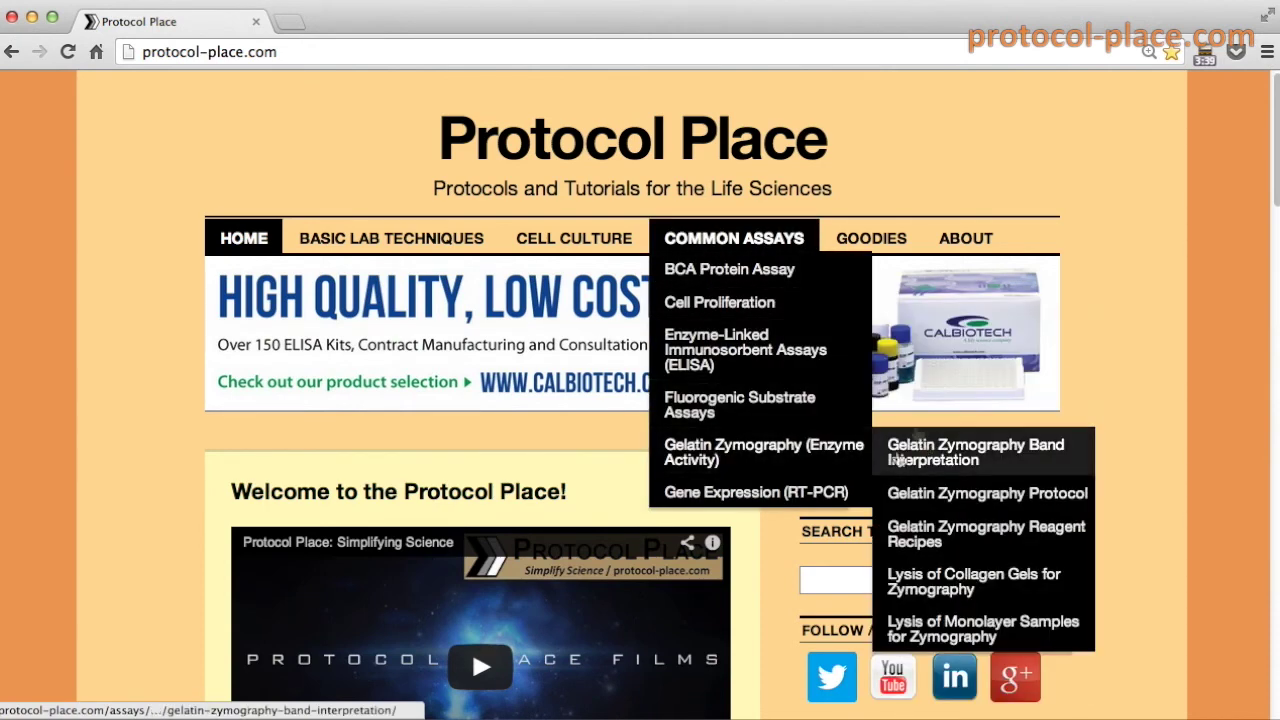
{"action": "left_click", "coordinate": [948, 458]}
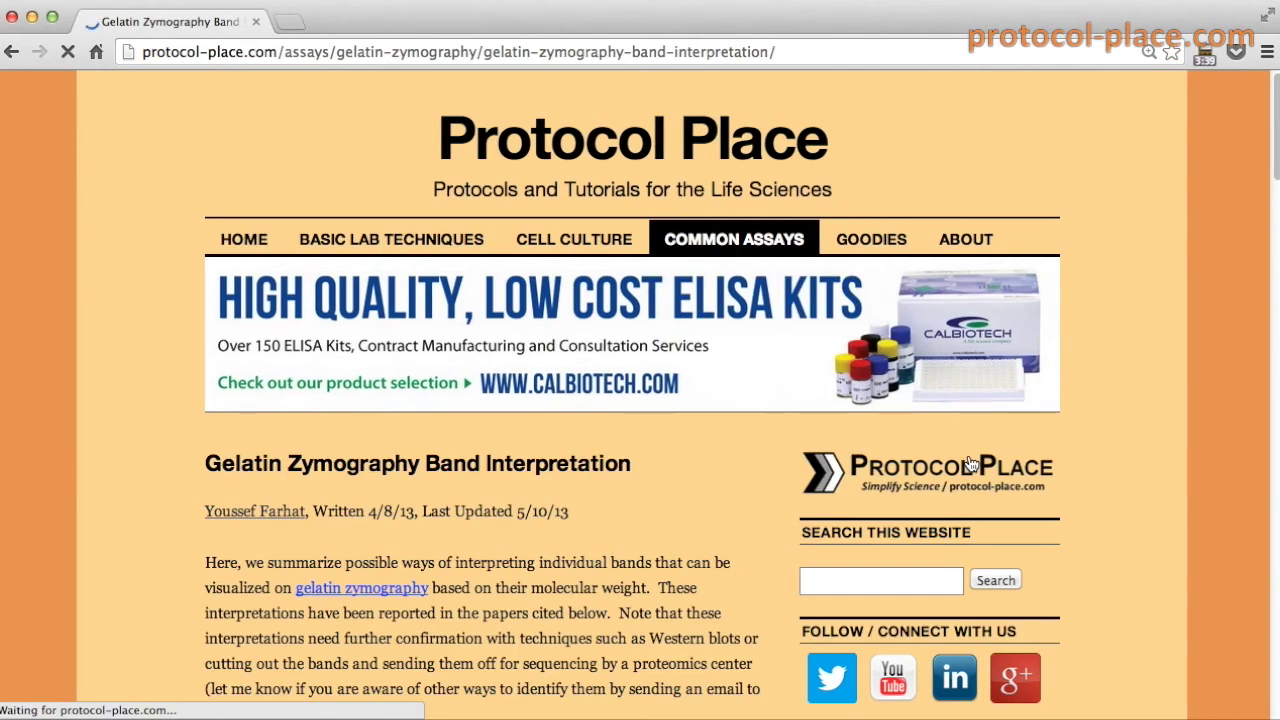
Step: Scroll through the page's molecular-weight band interpretation table
{"action": "scroll", "coordinate": [297, 340], "scroll_direction": "down", "scroll_amount": 5}
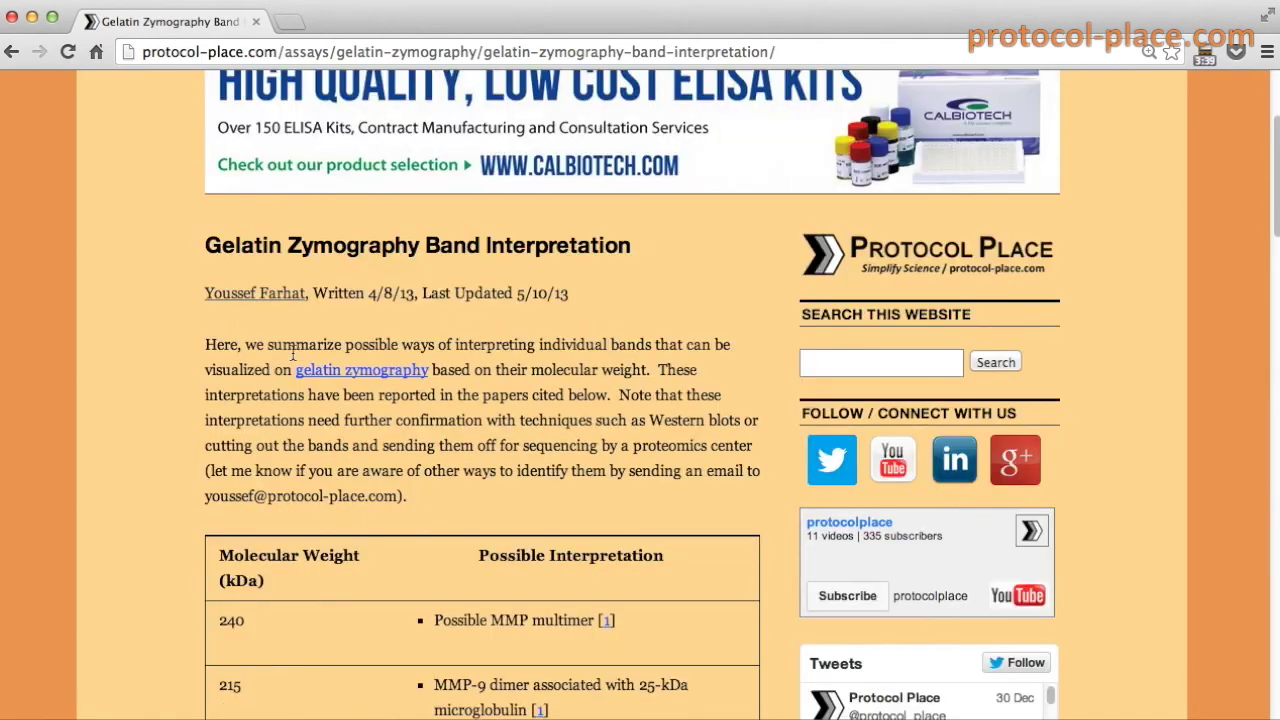
{"action": "scroll", "coordinate": [293, 352], "scroll_direction": "down", "scroll_amount": 3}
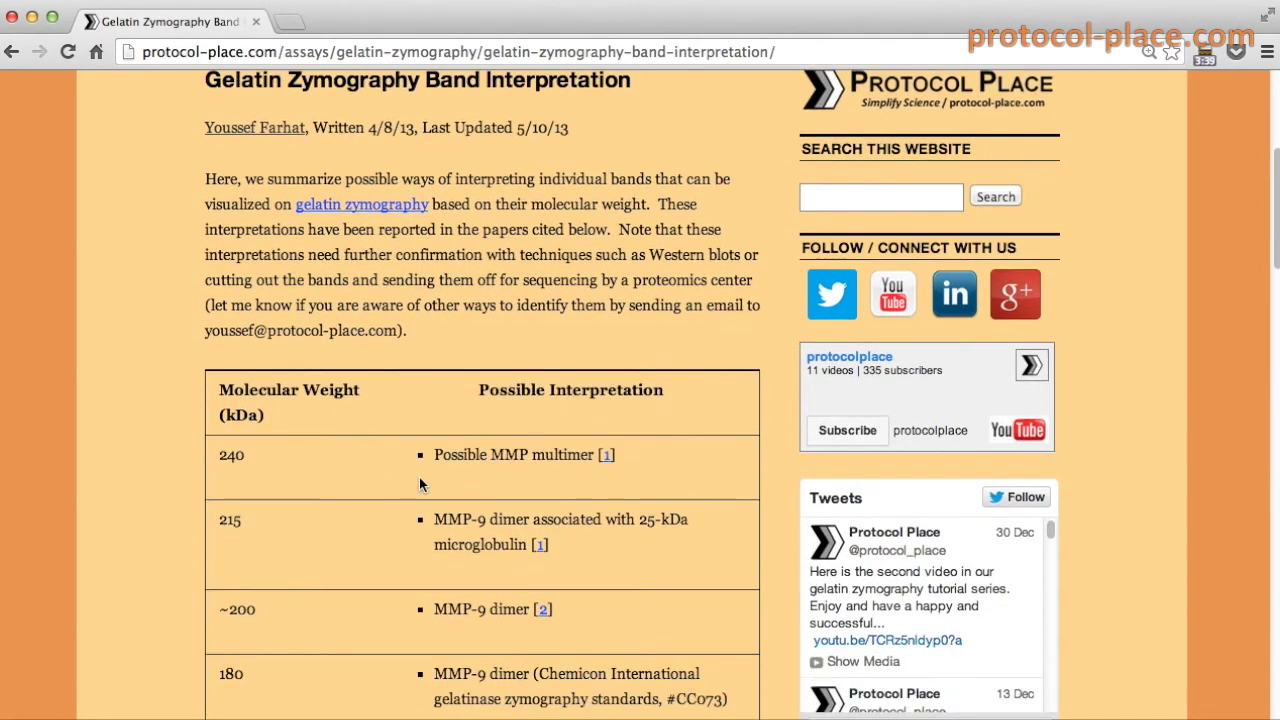
{"action": "scroll", "coordinate": [268, 467], "scroll_direction": "down", "scroll_amount": 1}
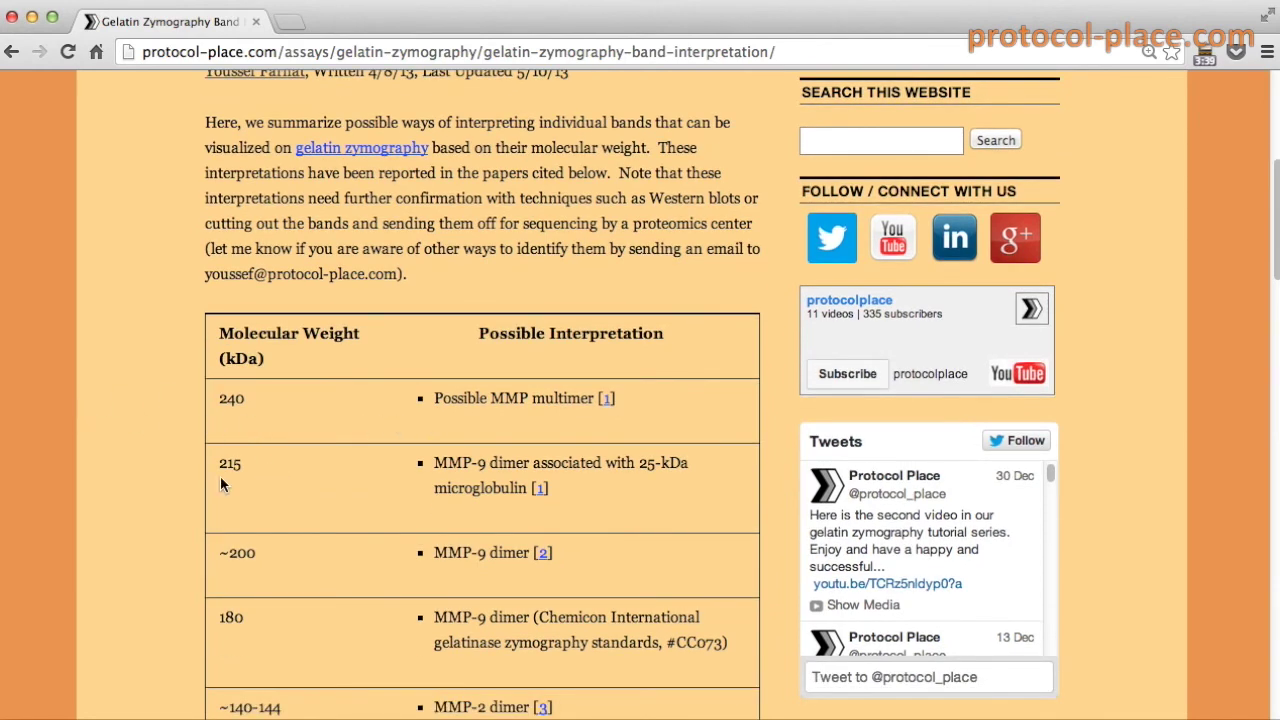
{"action": "scroll", "coordinate": [220, 476], "scroll_direction": "down", "scroll_amount": 6}
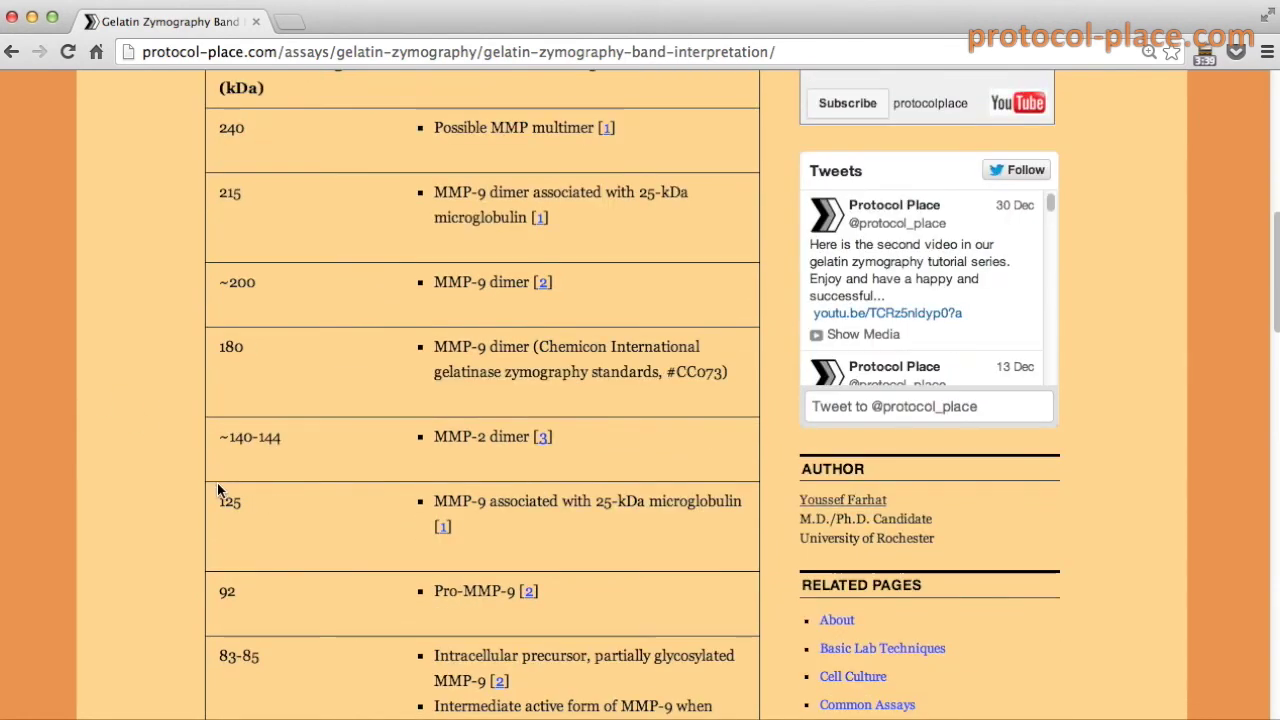
{"action": "scroll", "coordinate": [164, 377], "scroll_direction": "up", "scroll_amount": 4}
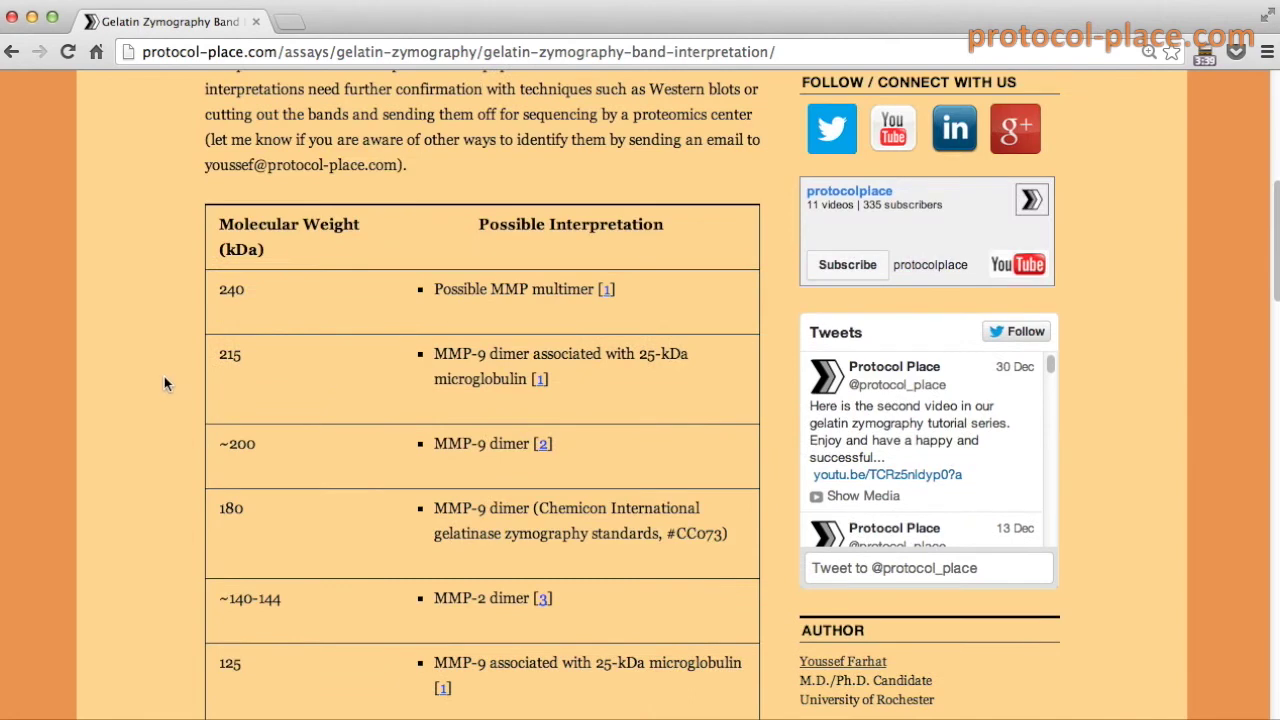
{"action": "scroll", "coordinate": [164, 378], "scroll_direction": "up", "scroll_amount": 1}
{"action": "scroll", "coordinate": [164, 382], "scroll_direction": "down", "scroll_amount": 4}
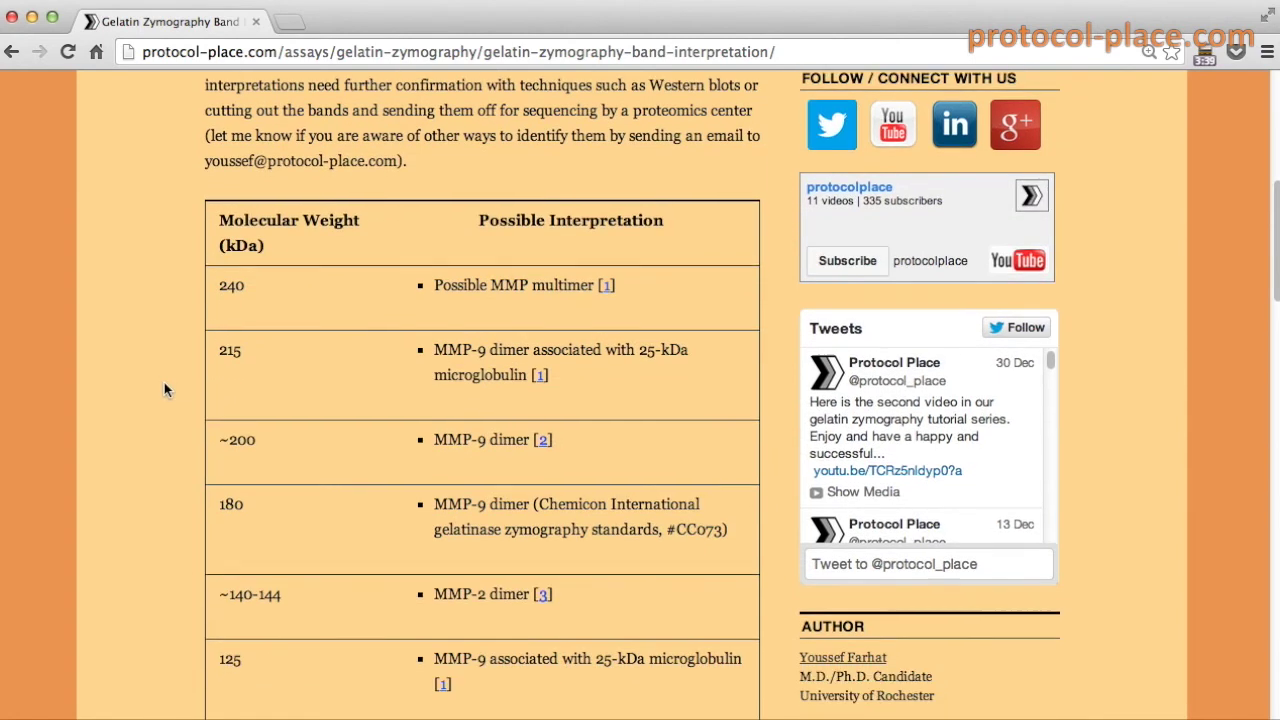
{"action": "scroll", "coordinate": [257, 595], "scroll_direction": "down", "scroll_amount": 1}
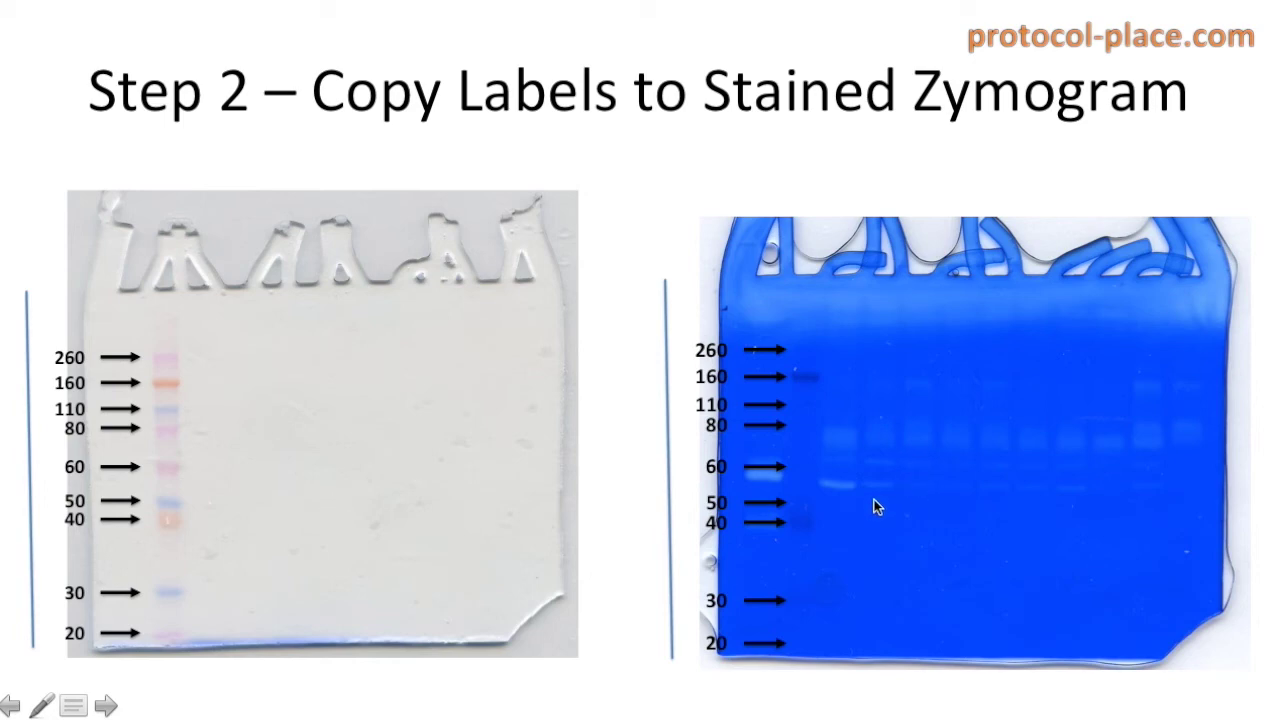
Step: Advance to slide 6, exit the slideshow to Normal View, and select the blue gel picture
{"action": "left_click", "coordinate": [1023, 506]}
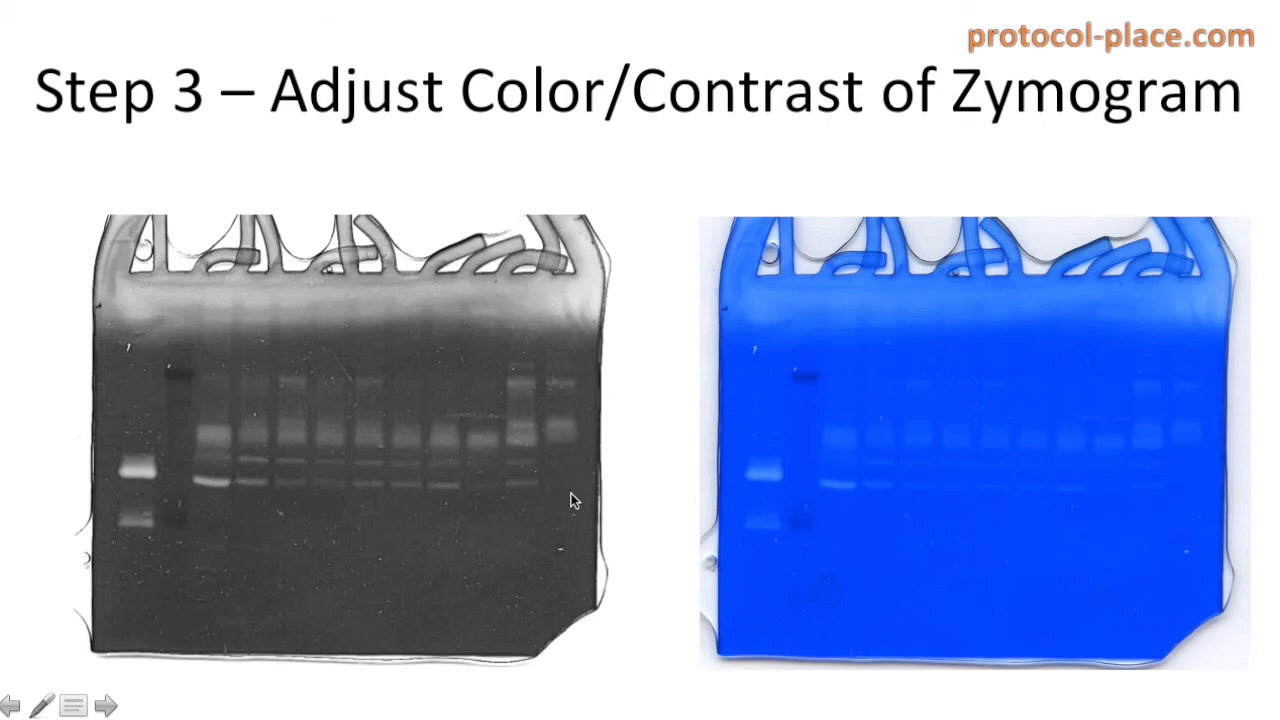
{"action": "key", "text": "Escape"}
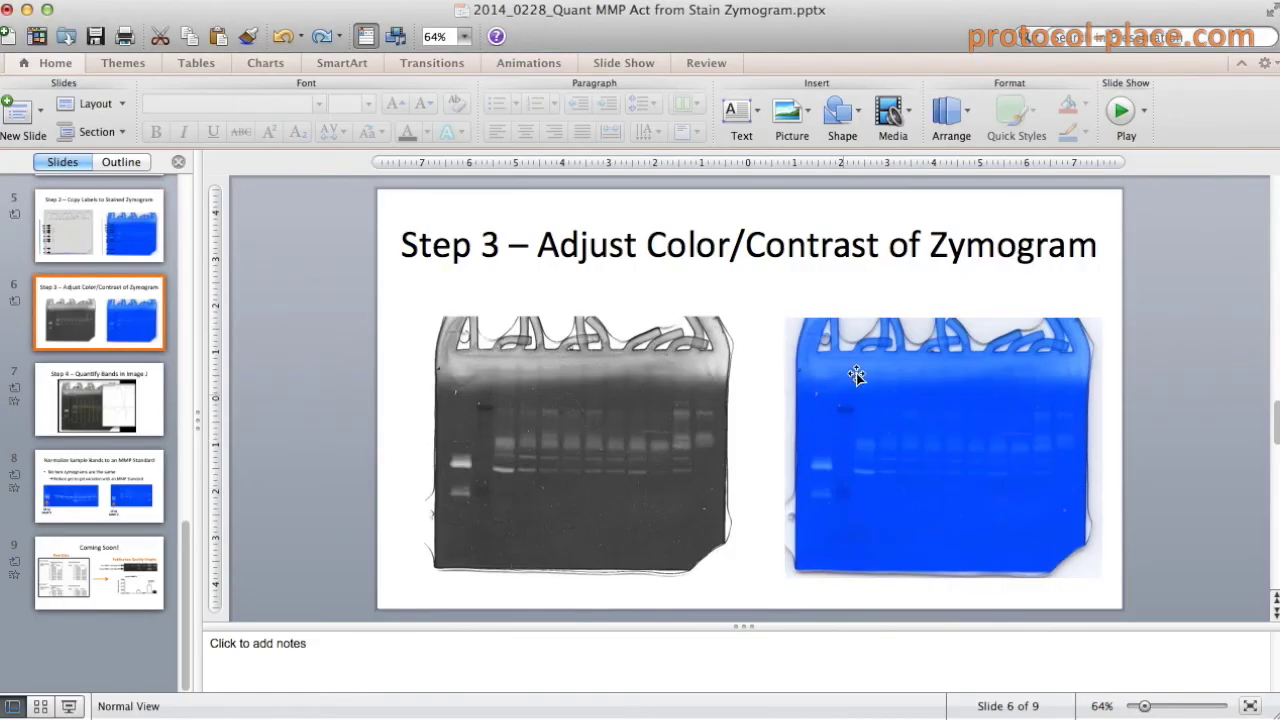
{"action": "left_click", "coordinate": [850, 370]}
Step: In Format Picture, recolor the blue gel to Grayscale with 33% brightness and 63% contrast
{"action": "right_click", "coordinate": [850, 370]}
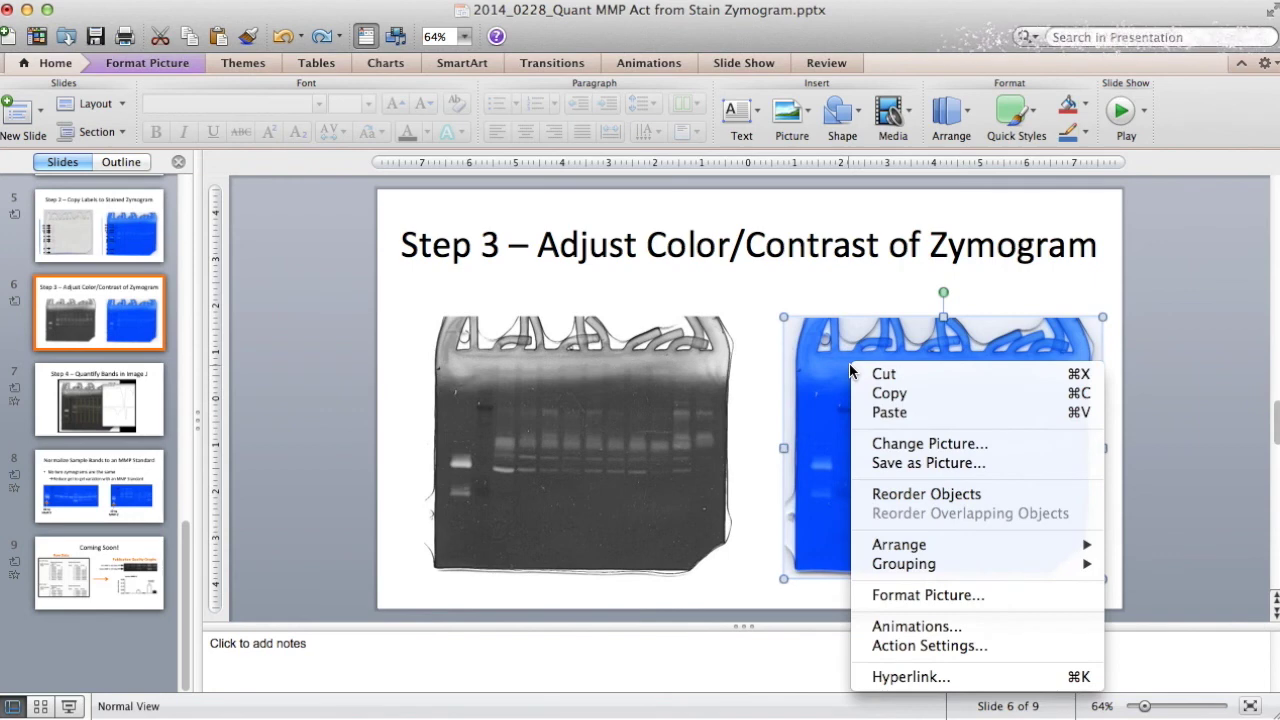
{"action": "left_click", "coordinate": [911, 595]}
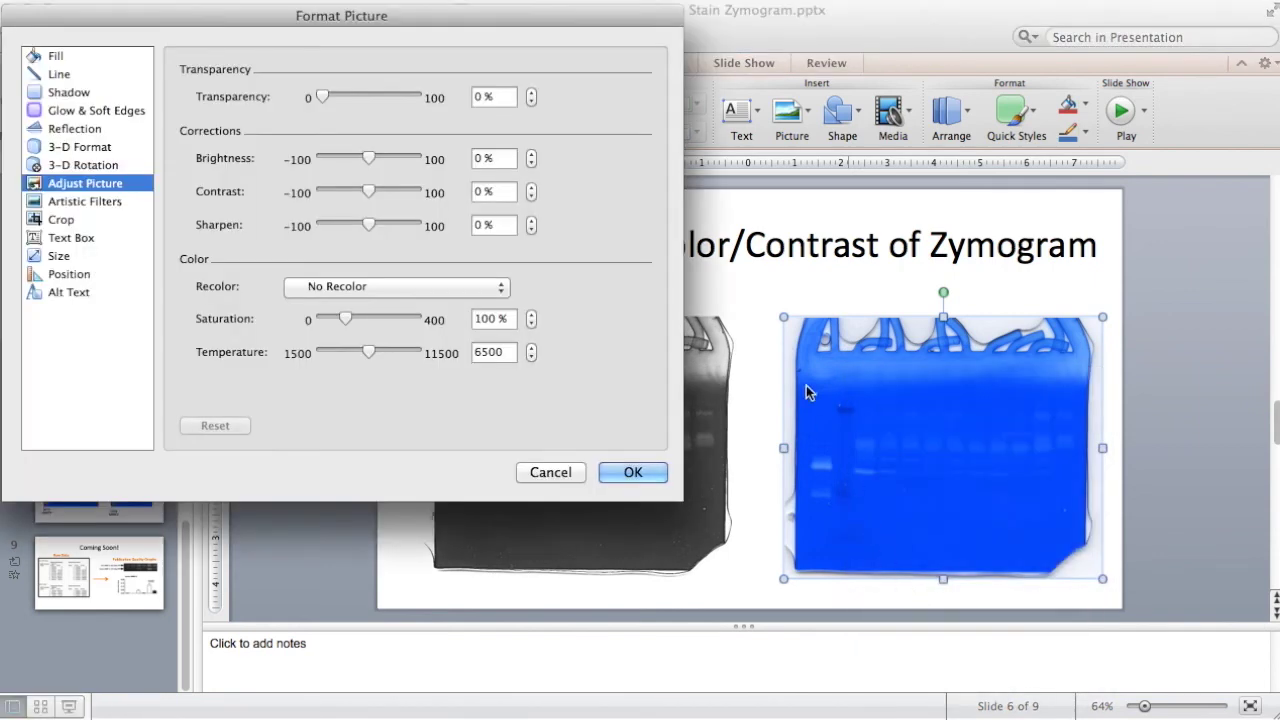
{"action": "left_click", "coordinate": [323, 287]}
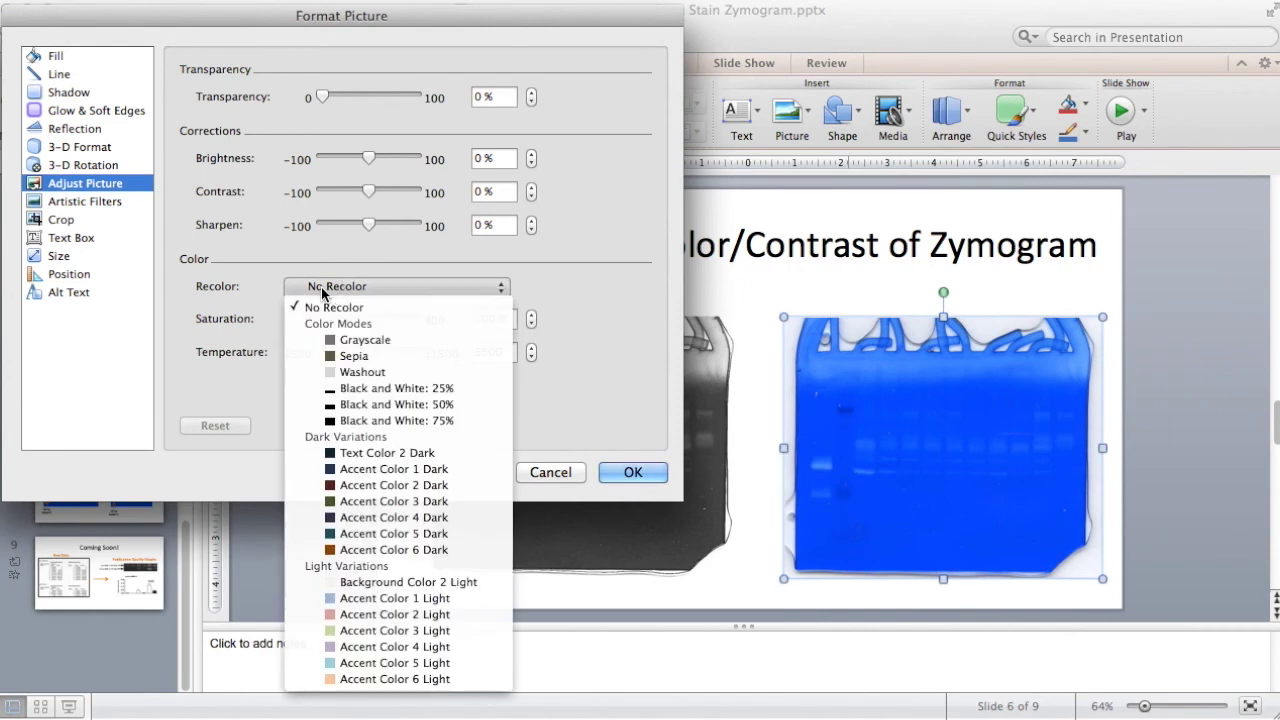
{"action": "left_click", "coordinate": [338, 340]}
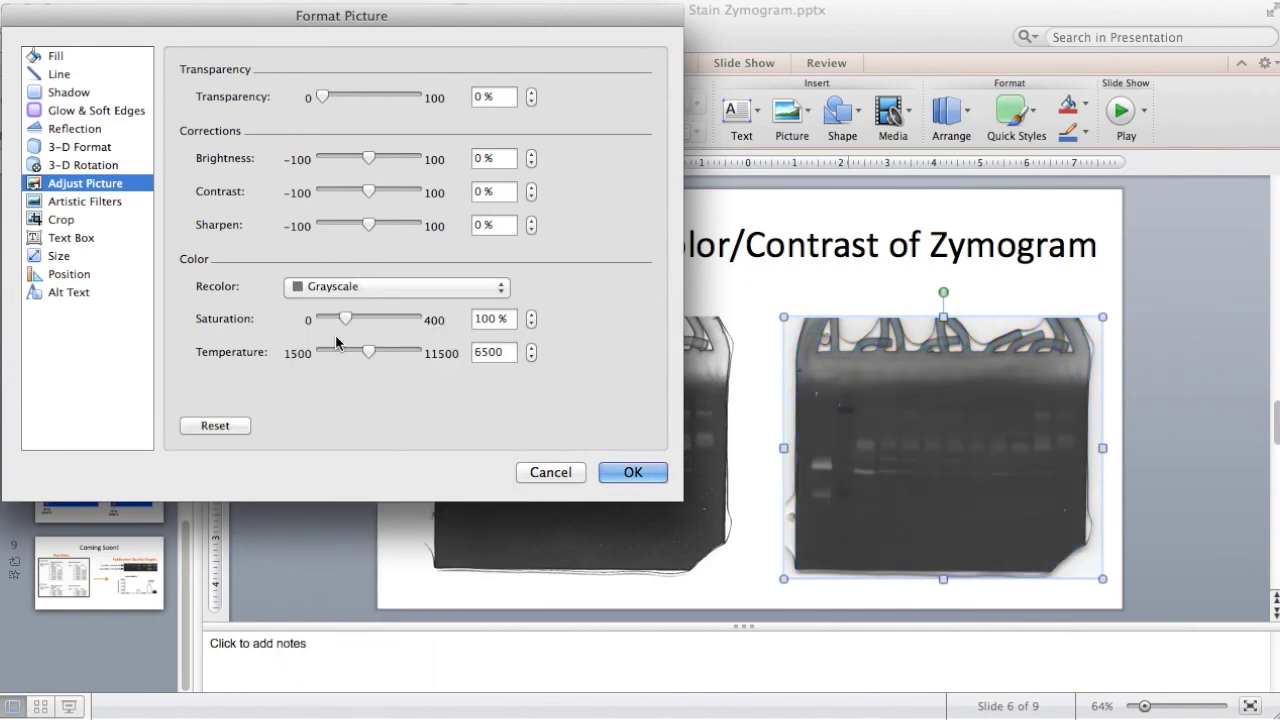
{"action": "left_click_drag", "start_coordinate": [373, 159], "coordinate": [398, 194]}
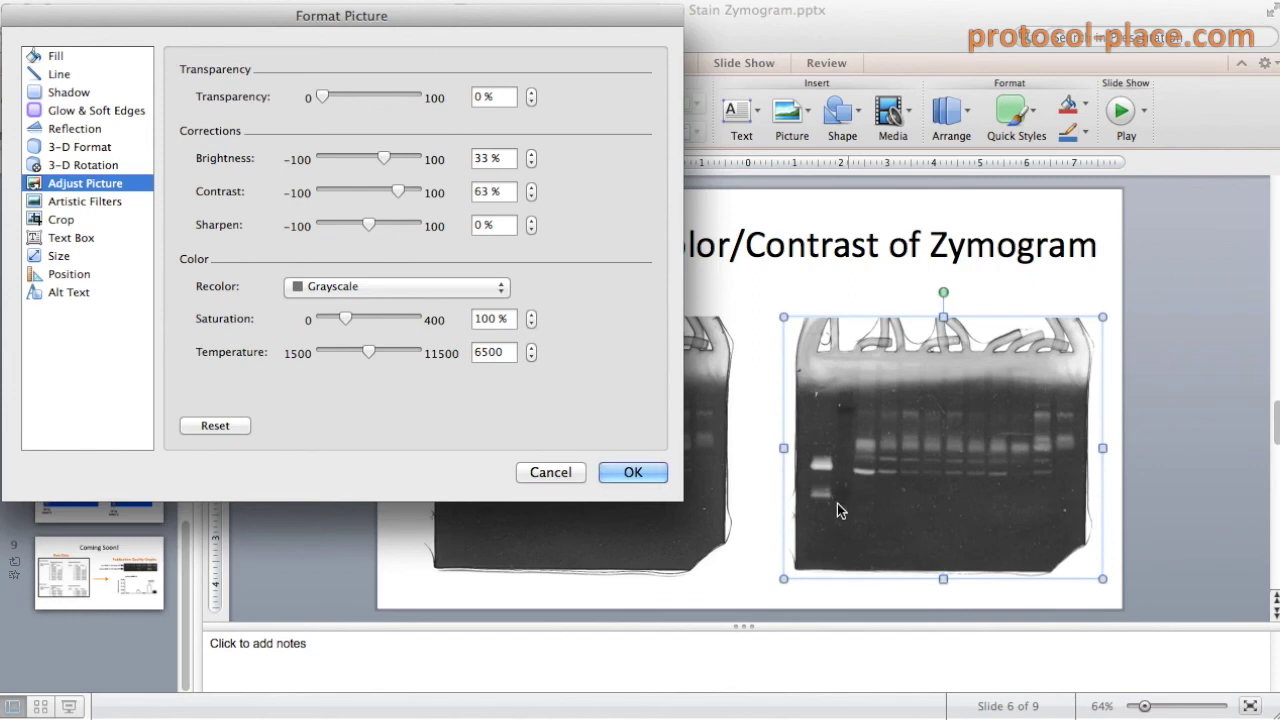
{"action": "left_click", "coordinate": [634, 473]}
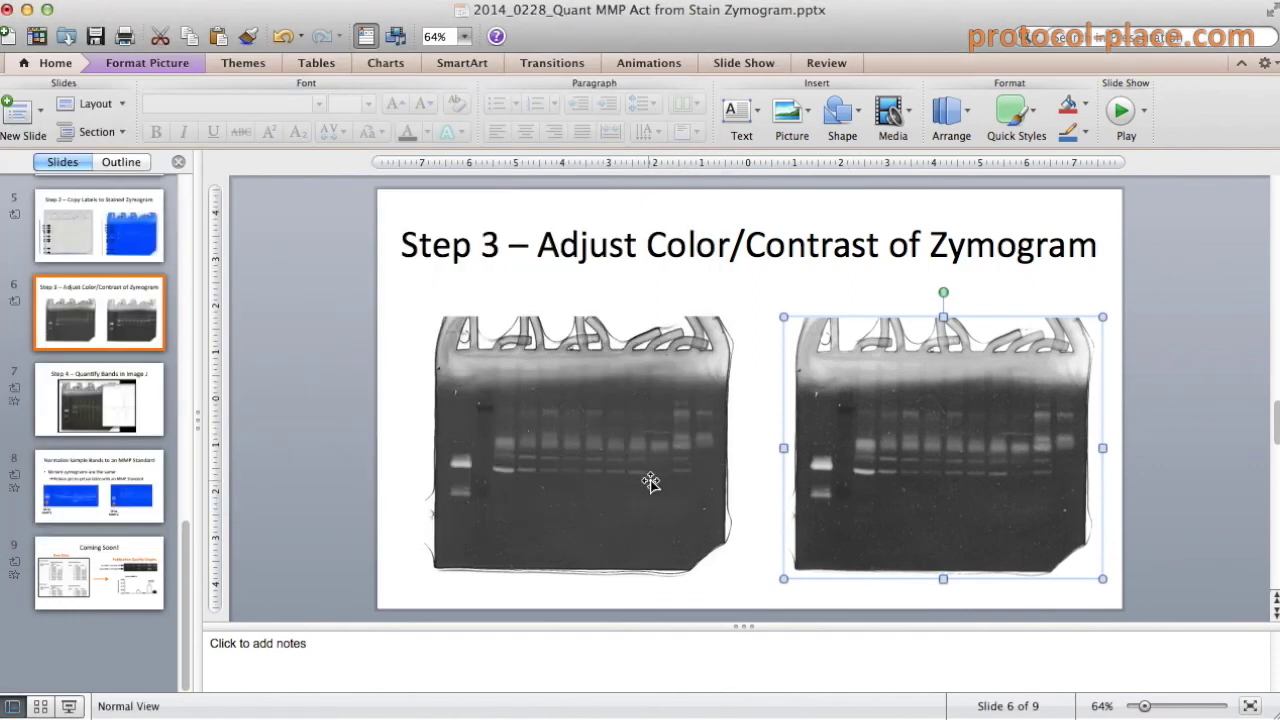
Step: Set up saving the adjusted gel as picture 'BW Gel Image.png' in the Tutorial folder
{"action": "right_click", "coordinate": [911, 501]}
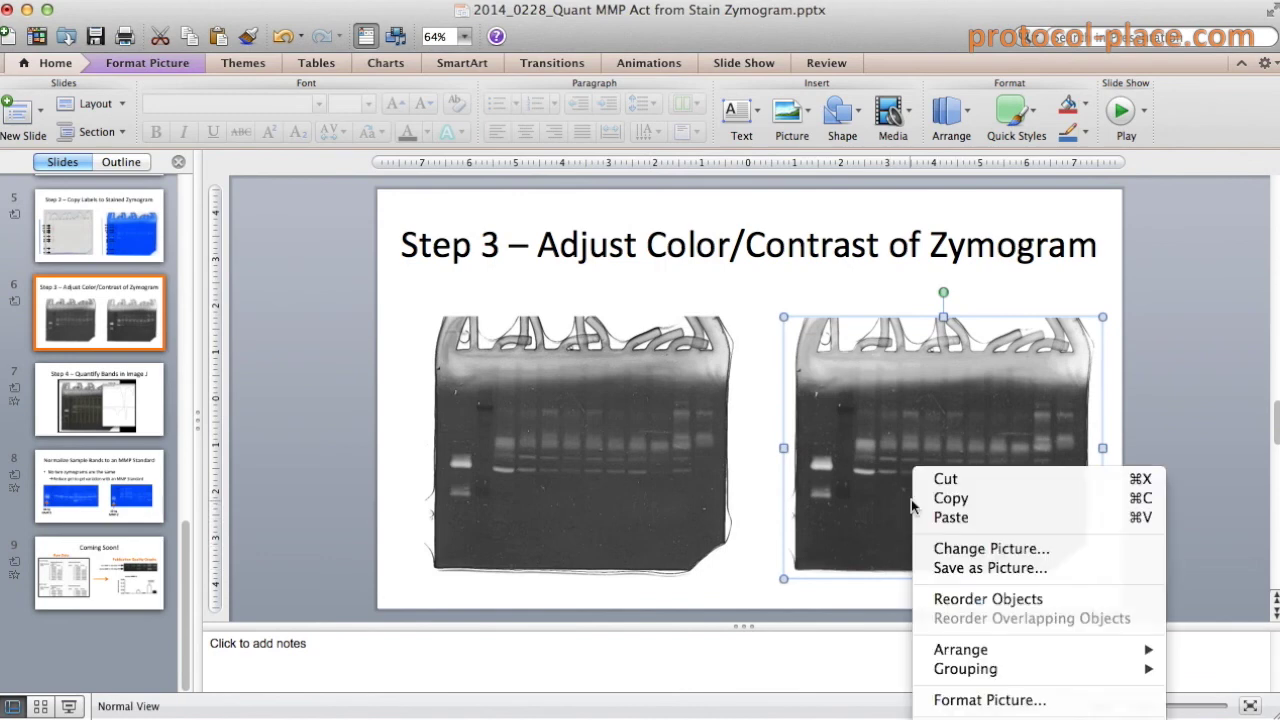
{"action": "left_click", "coordinate": [970, 570]}
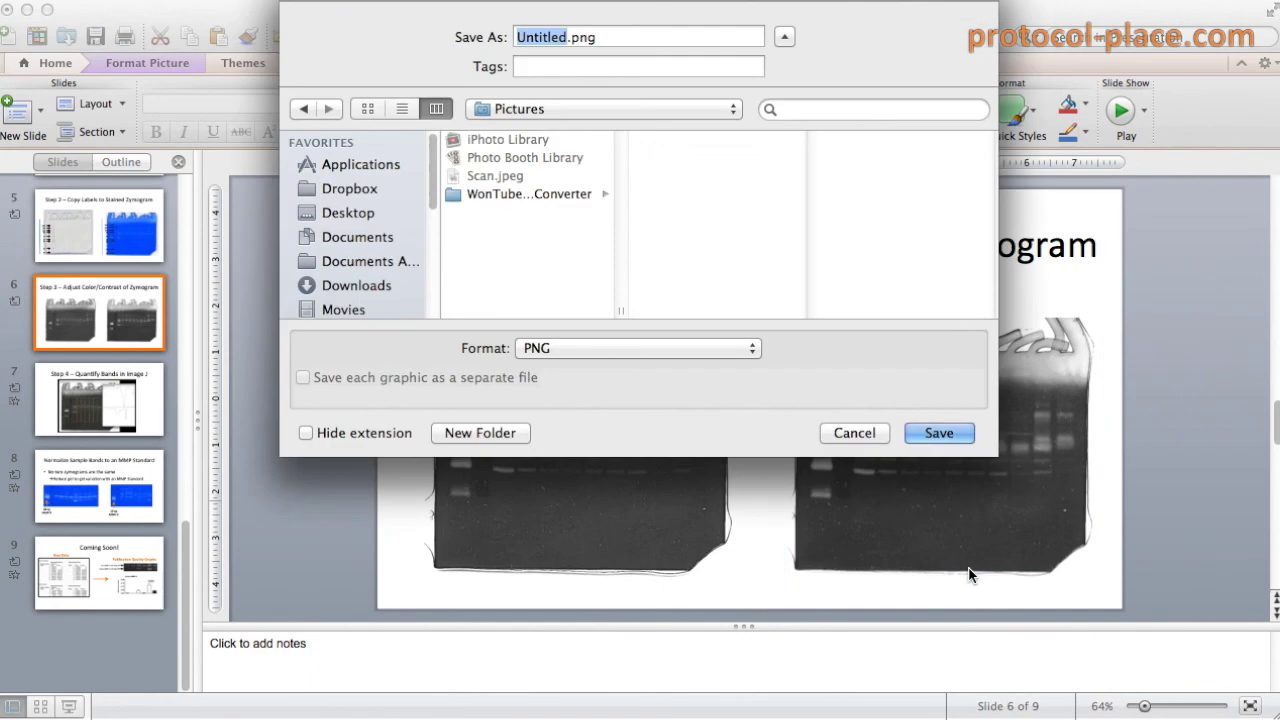
{"action": "left_click", "coordinate": [640, 110]}
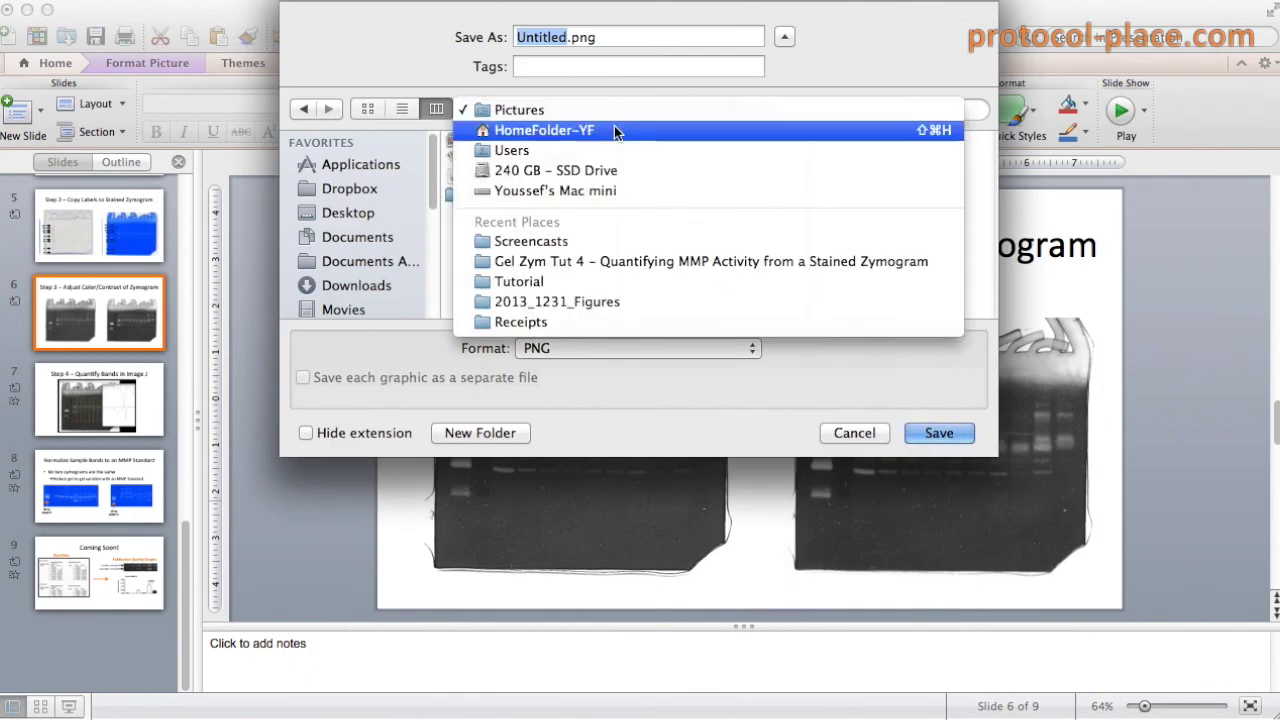
{"action": "left_click", "coordinate": [565, 282]}
{"action": "left_click", "coordinate": [548, 140]}
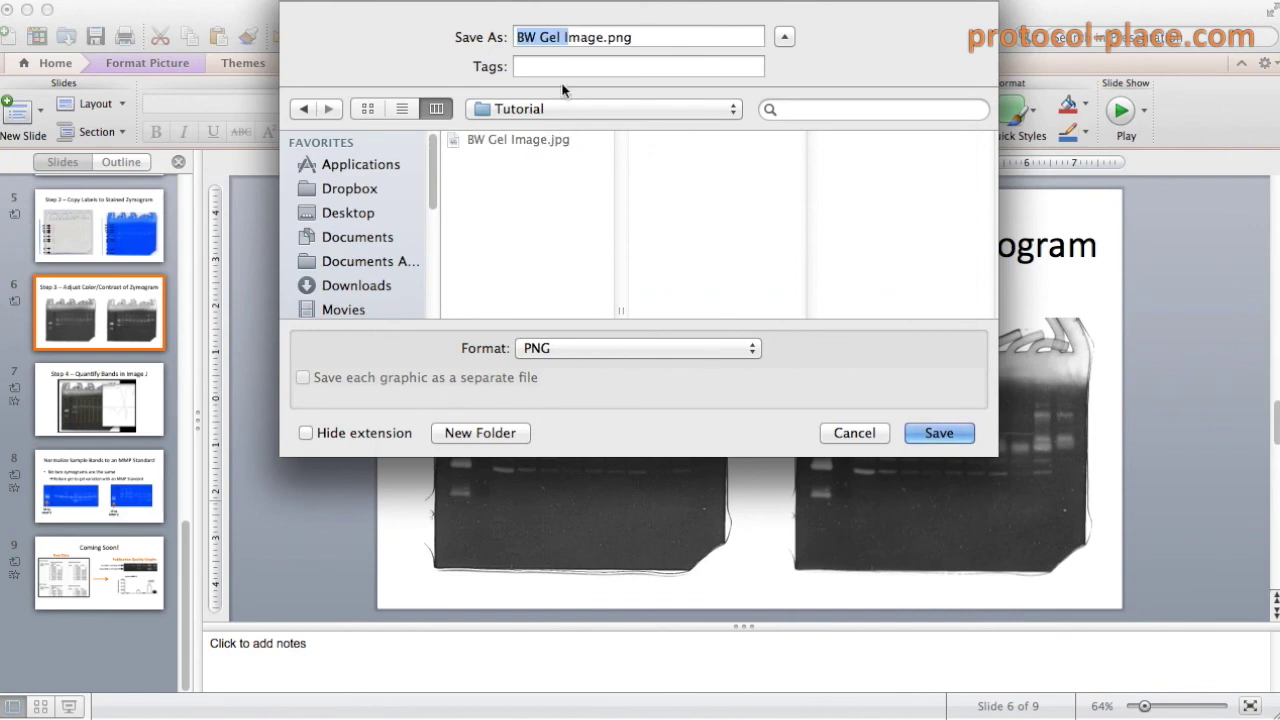